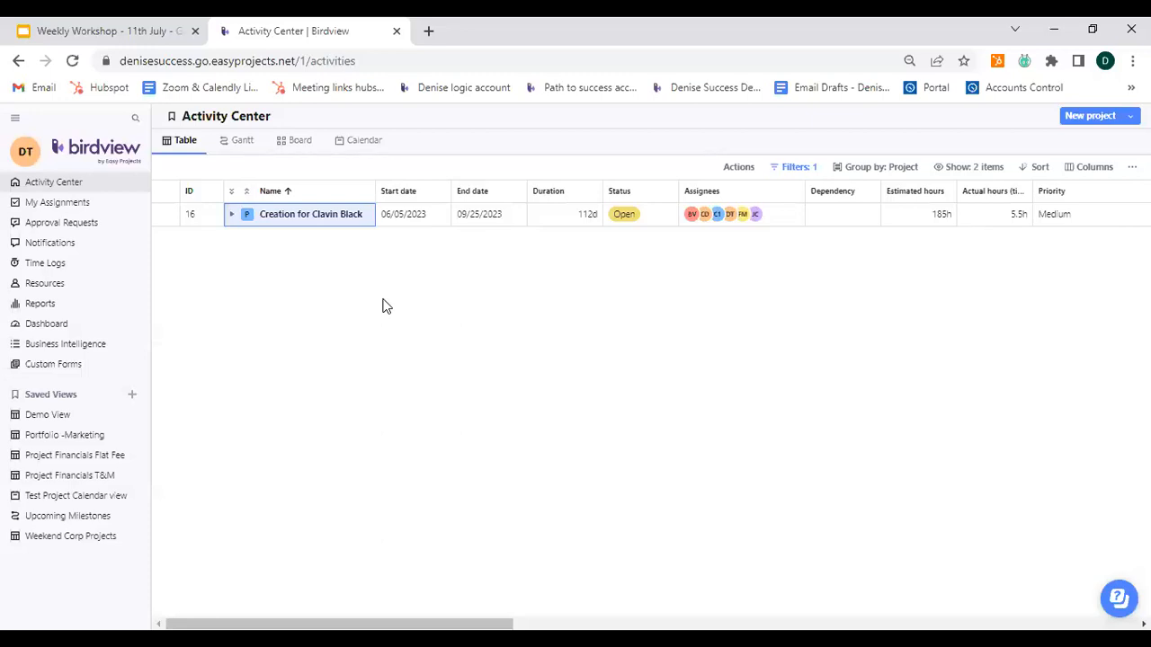
Step: Add a new job role named Resource Manager in the account settings
click(29, 159)
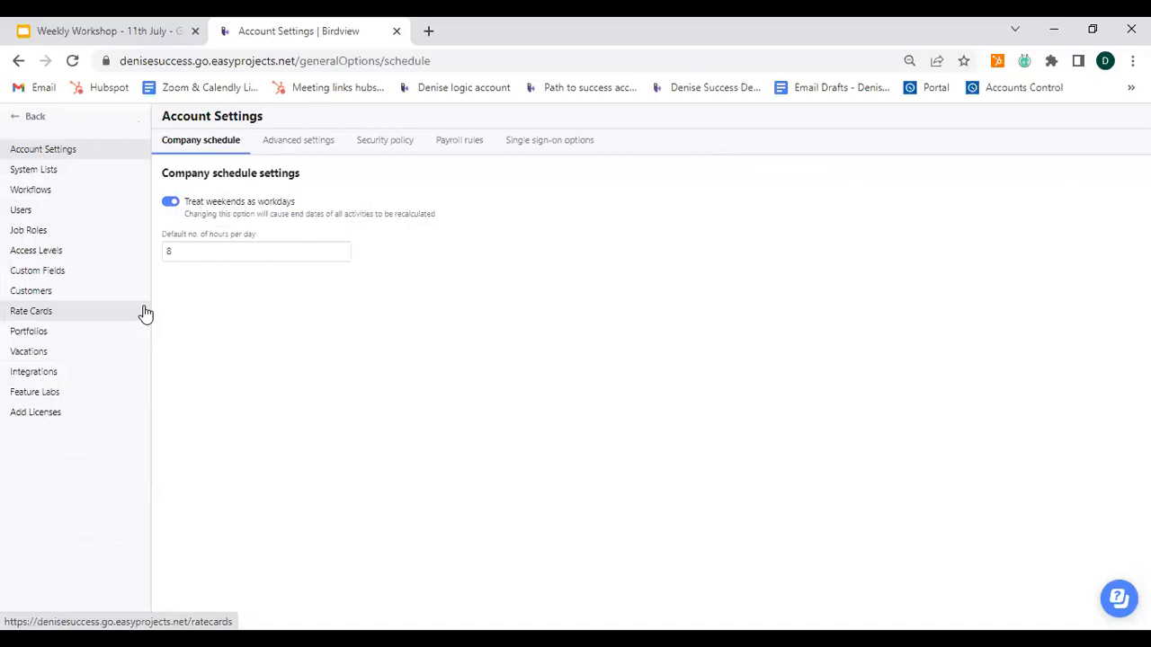
click(34, 247)
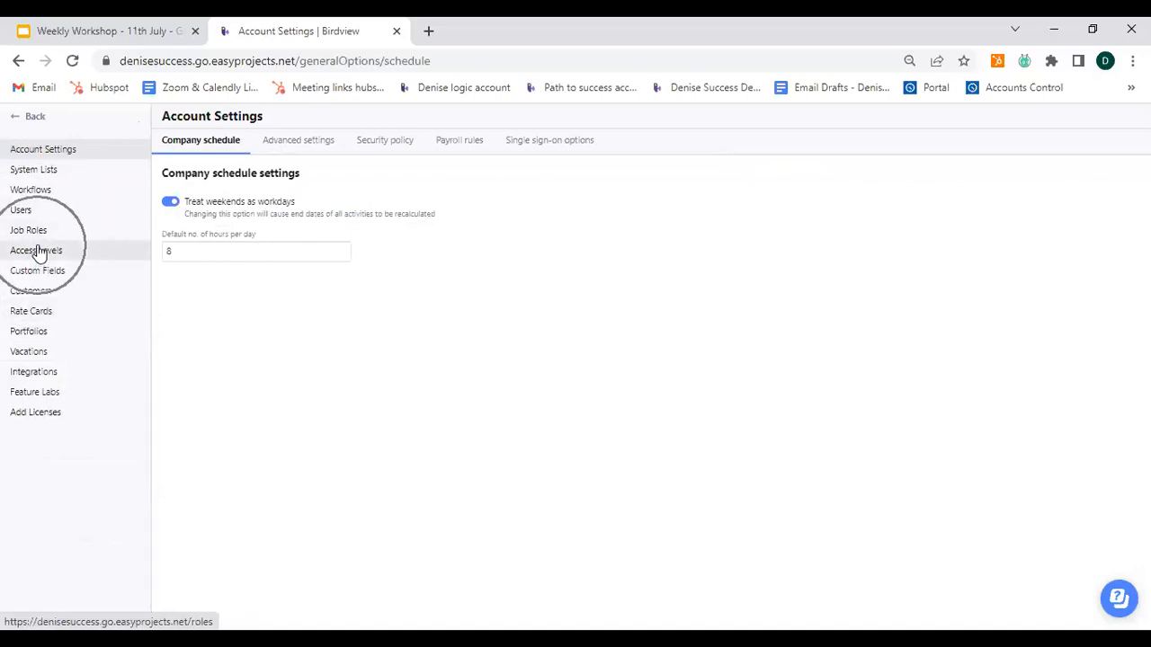
click(39, 255)
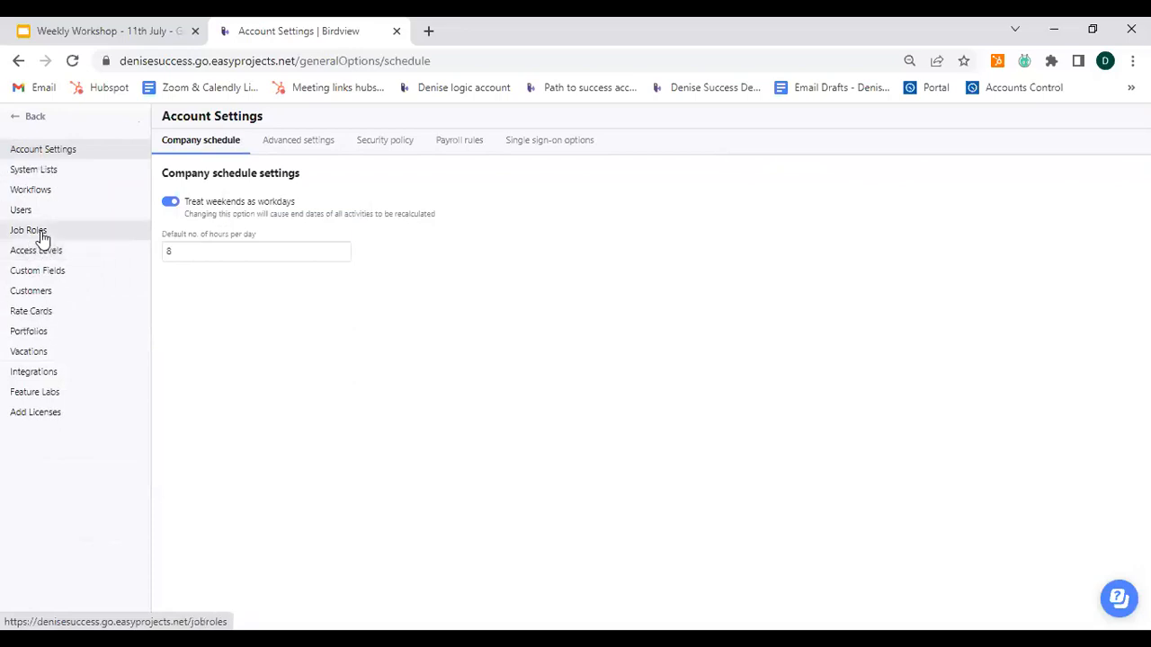
click(36, 234)
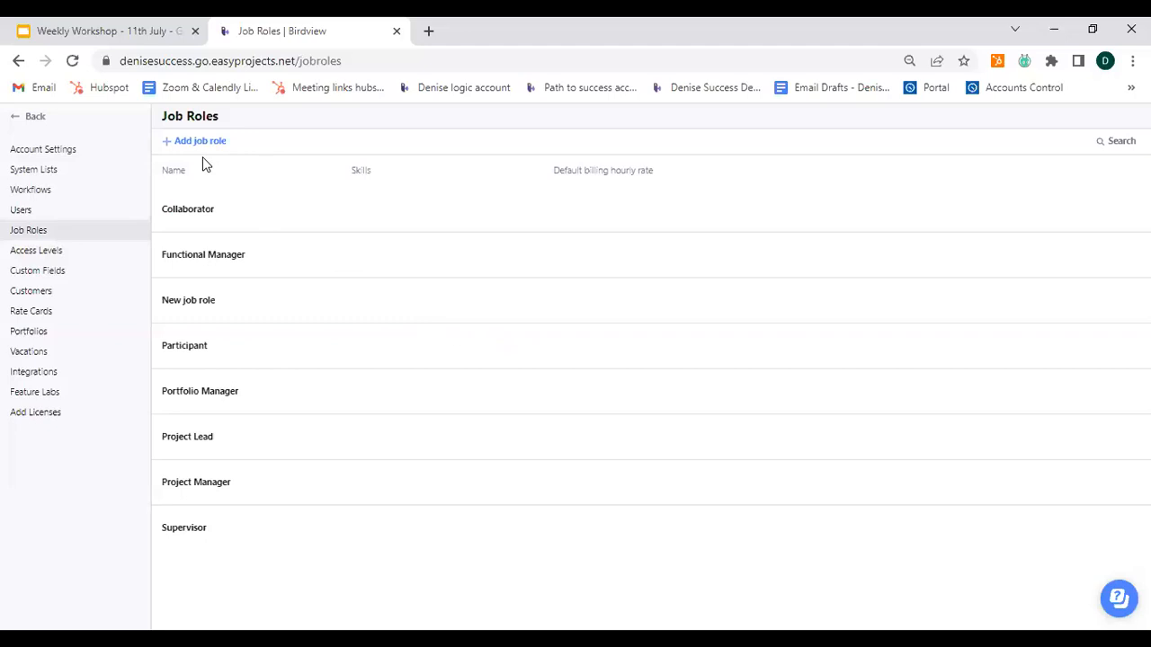
key(ctrl)
click(171, 149)
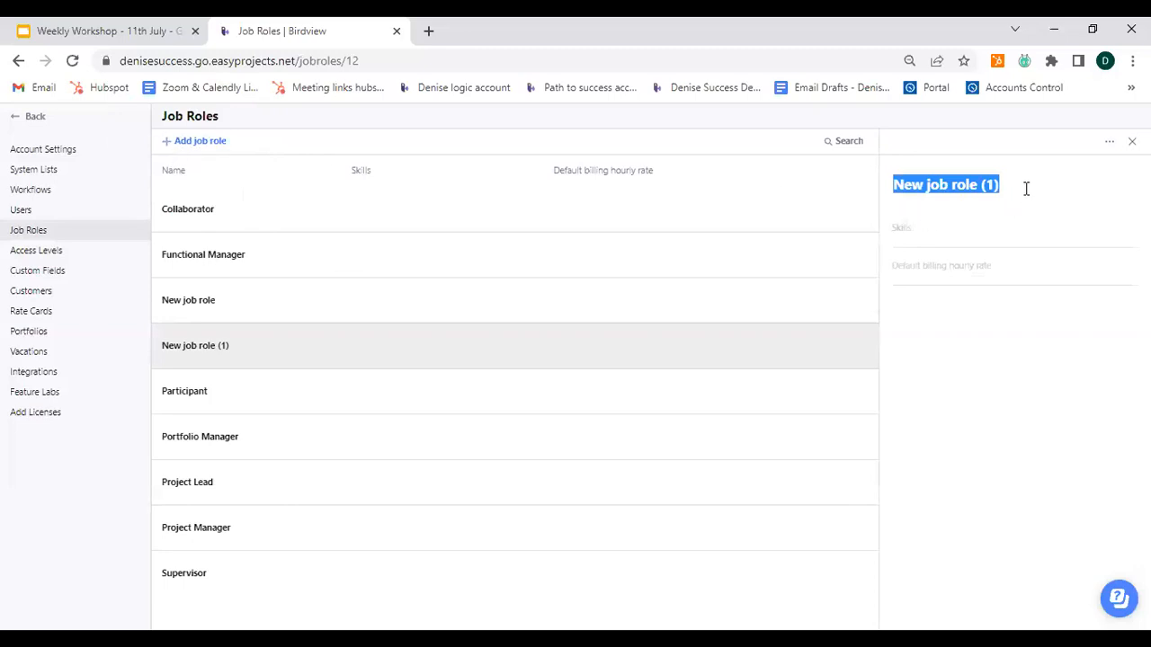
text(Res)
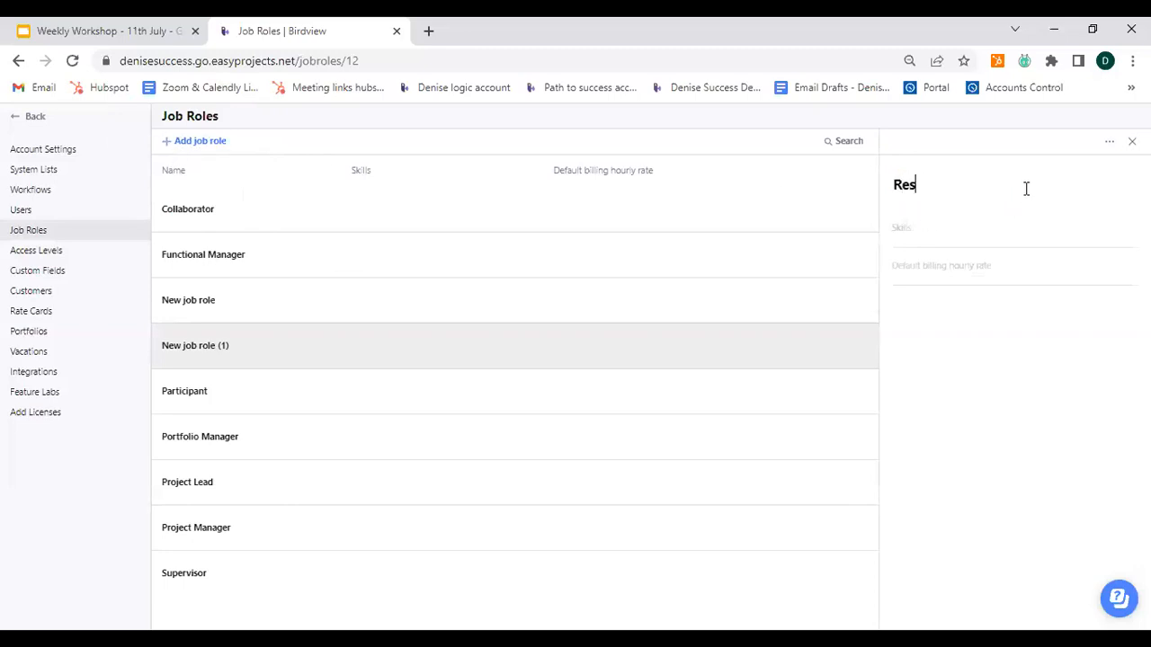
text(ource Manager)
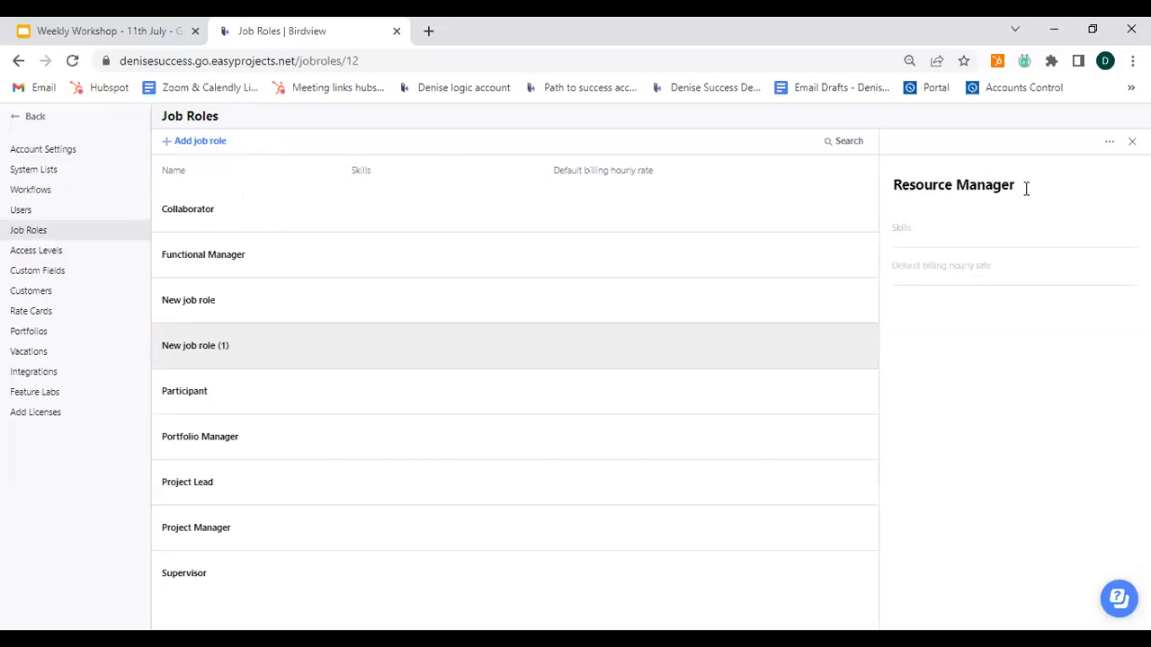
Step: Assign the skills SEO, Mobile development, Js and UX/UI to the Resource Manager role
click(1002, 241)
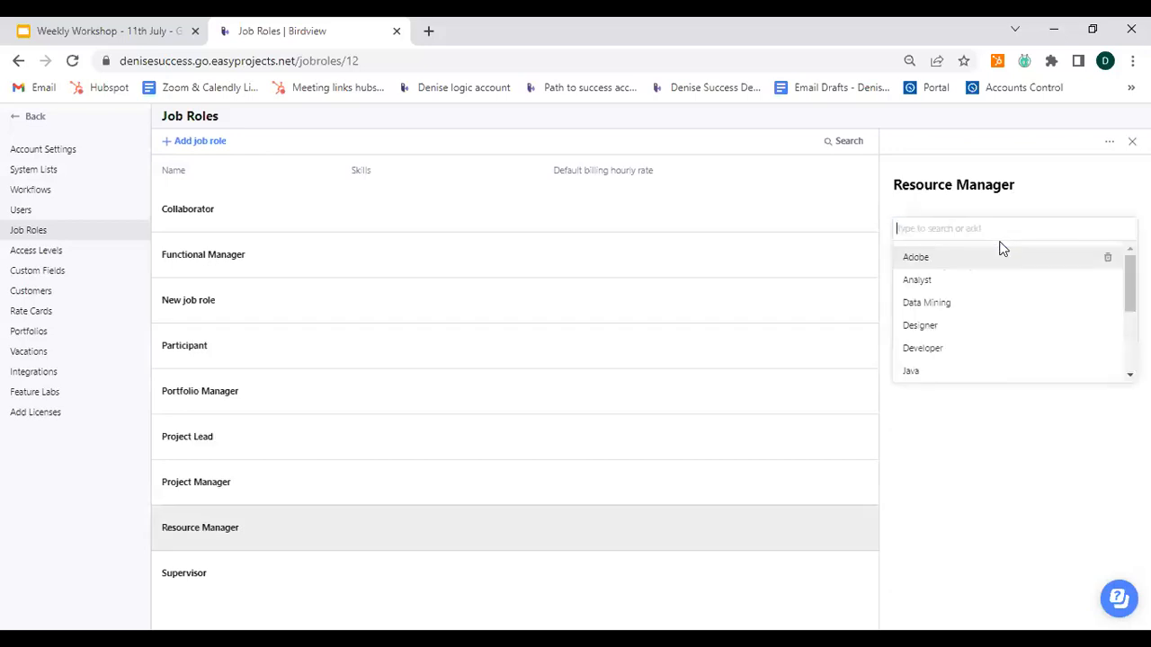
click(1004, 453)
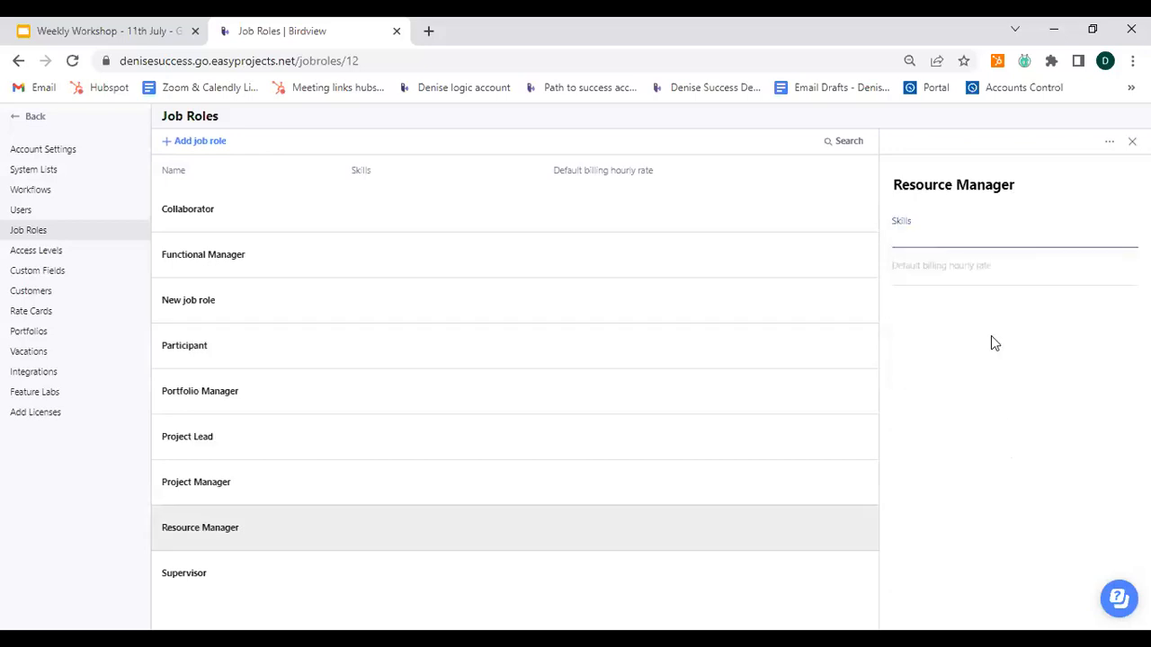
click(969, 239)
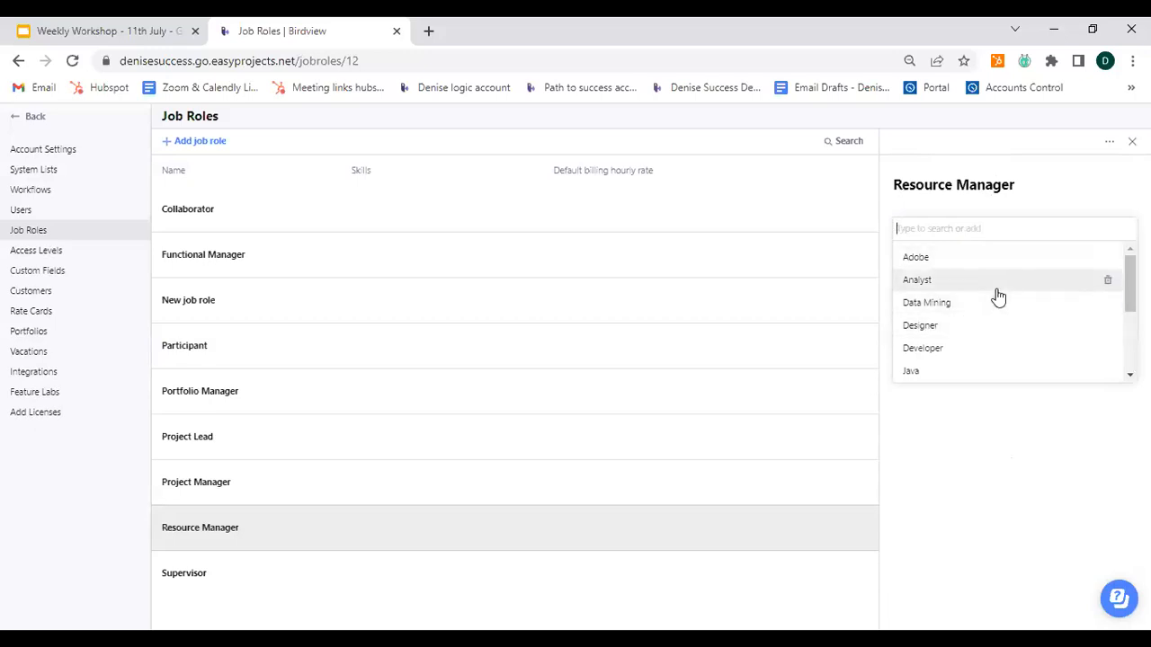
scroll(996, 296, down, 1)
scroll(980, 335, down, 1)
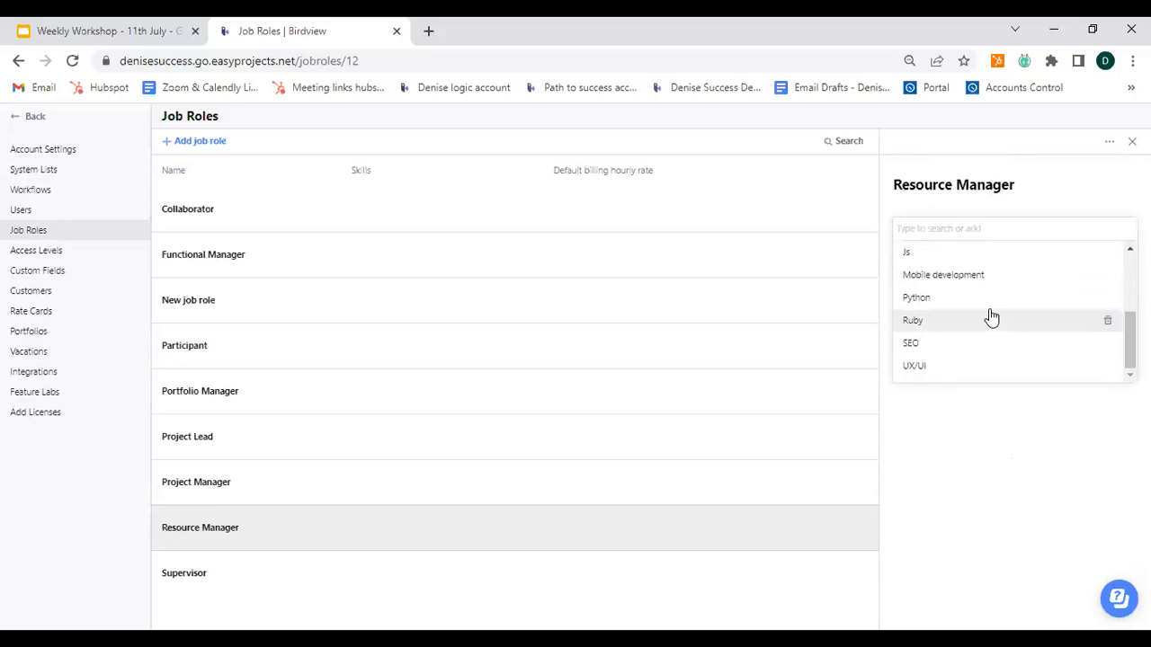
click(985, 347)
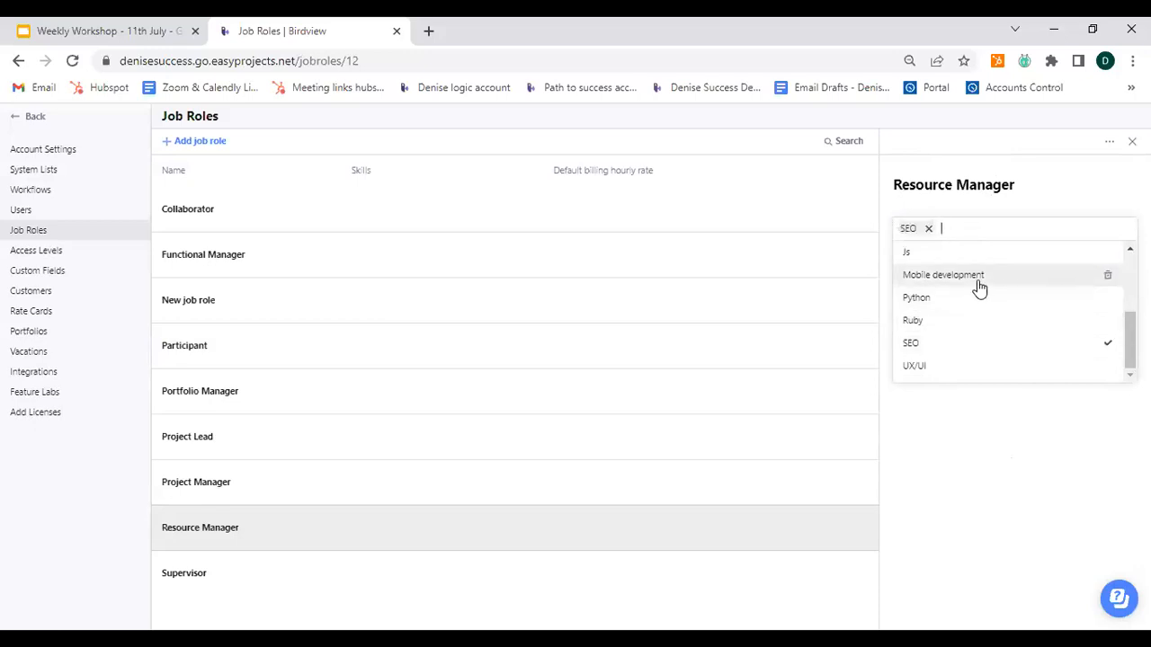
click(980, 286)
click(955, 255)
click(979, 371)
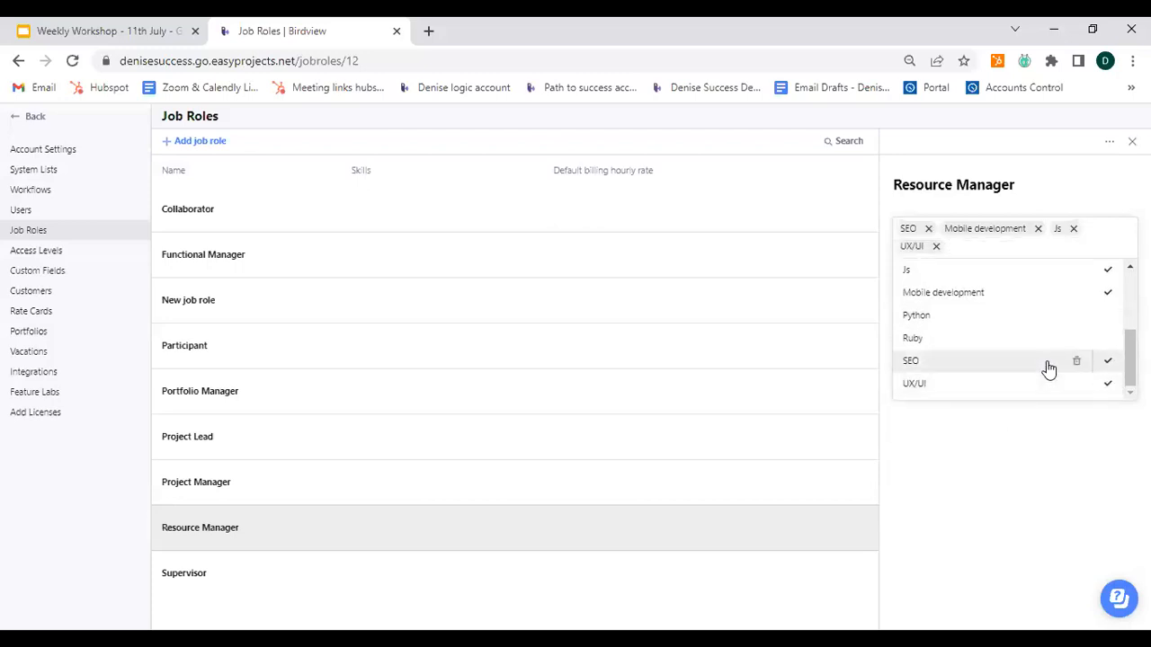
click(1016, 430)
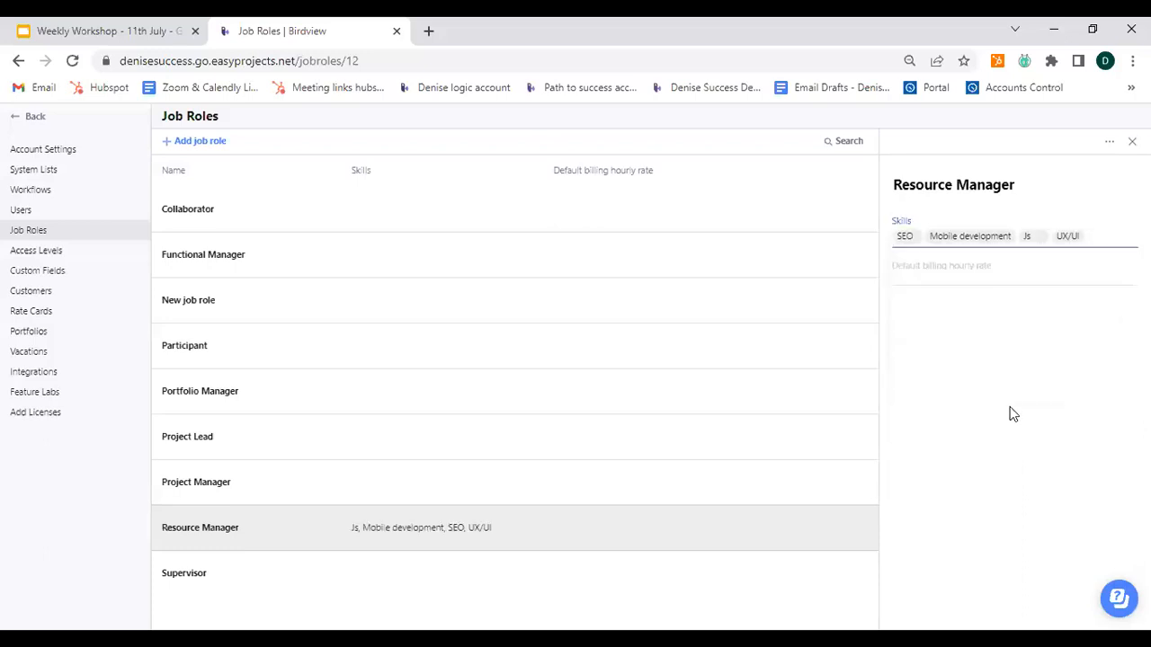
Step: Set the Resource Manager's default billing hourly rate to 50 and close the role's details
click(984, 272)
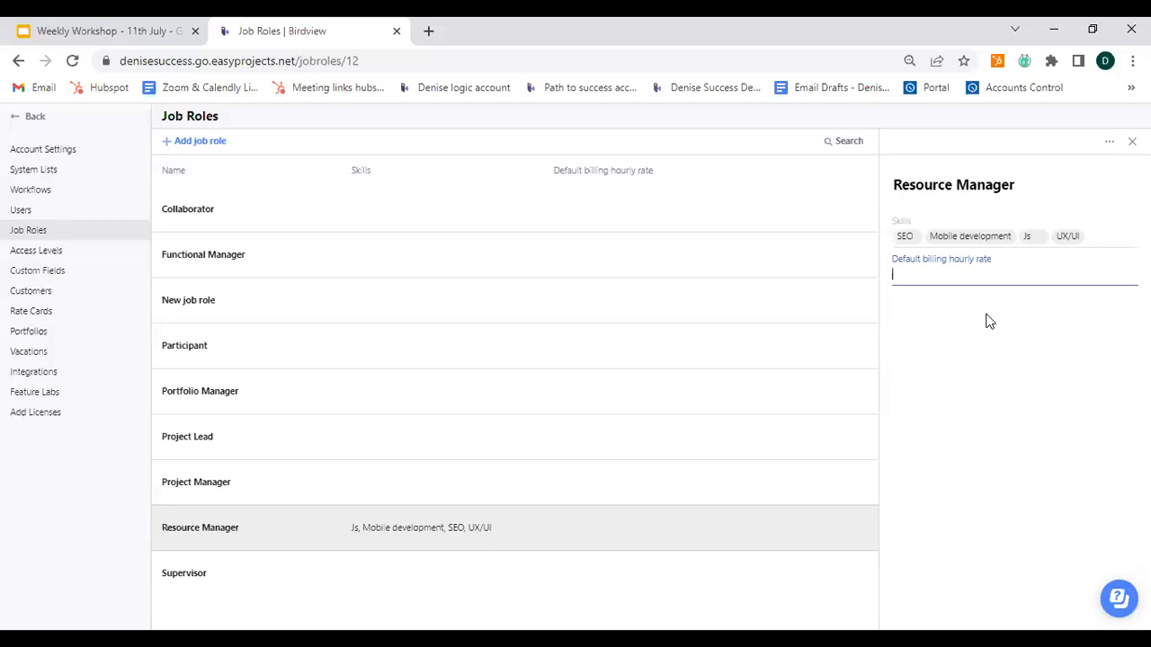
text(50)
click(952, 363)
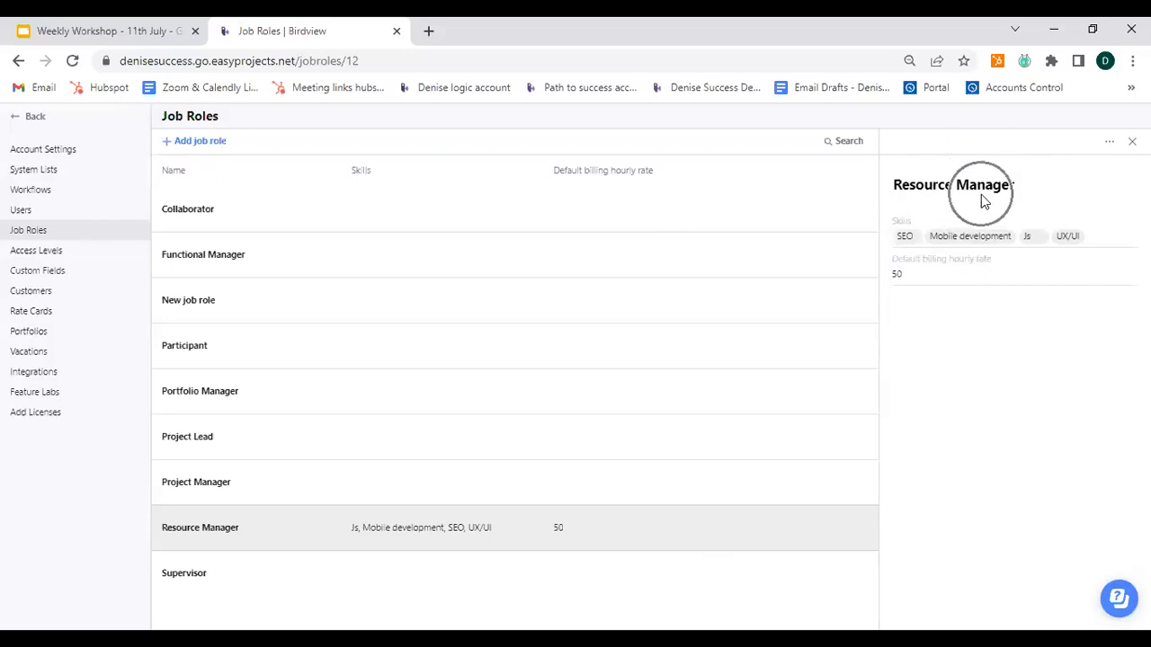
key(ctrl)
click(1110, 148)
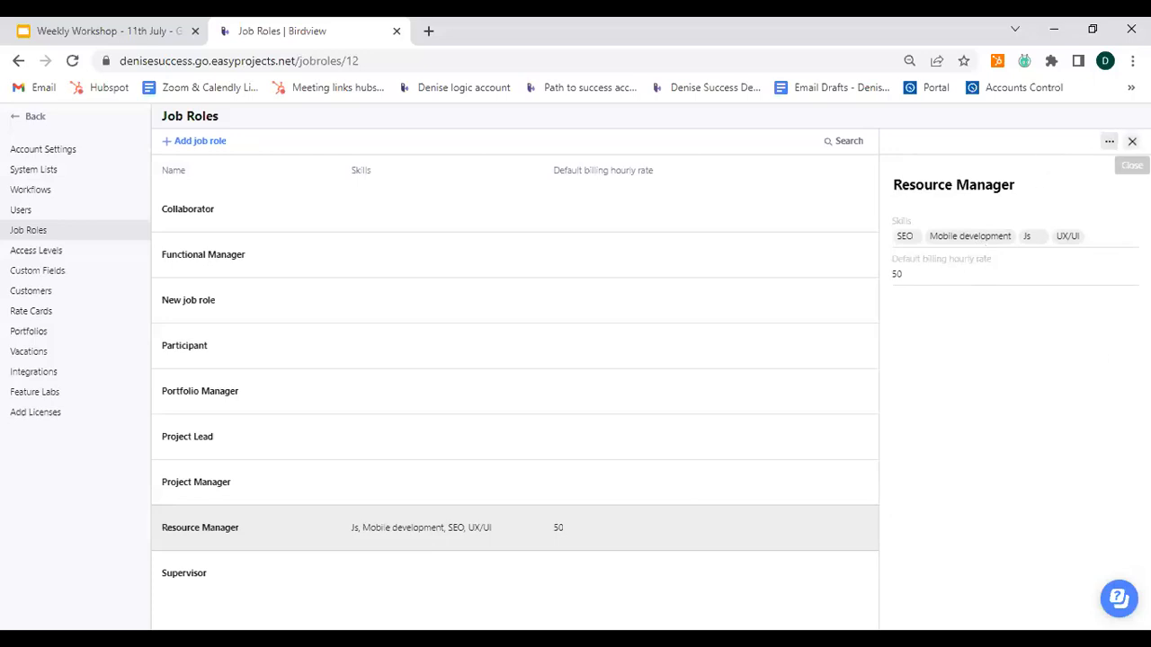
click(1132, 142)
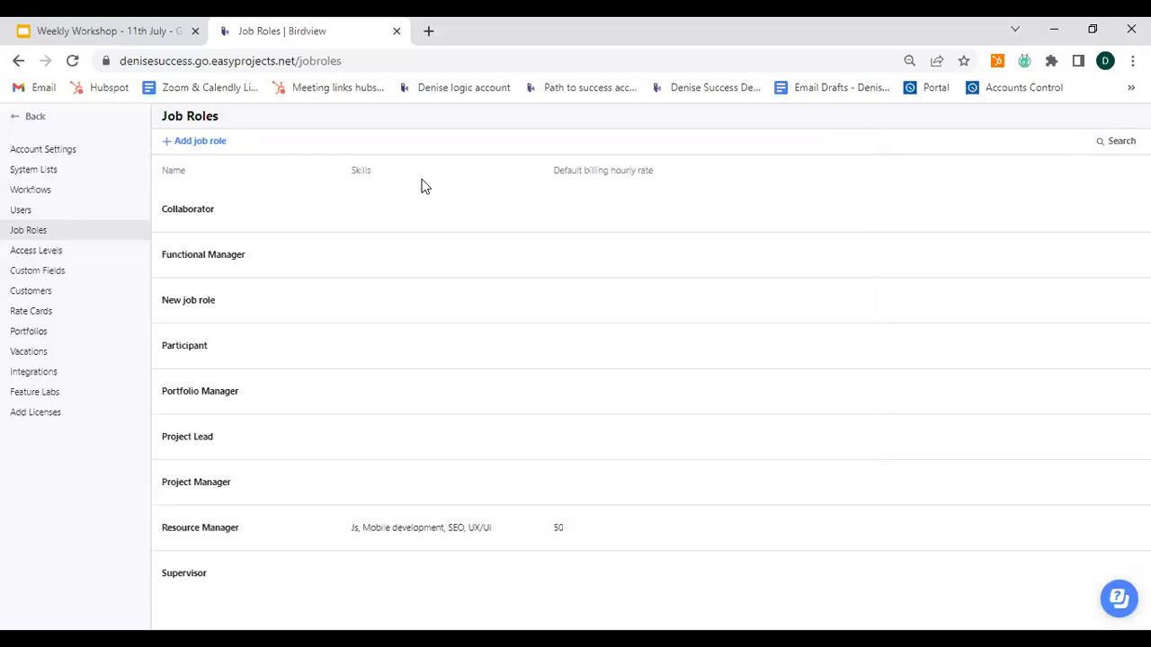
Step: Add a new access level named Portfolio Participant
click(50, 251)
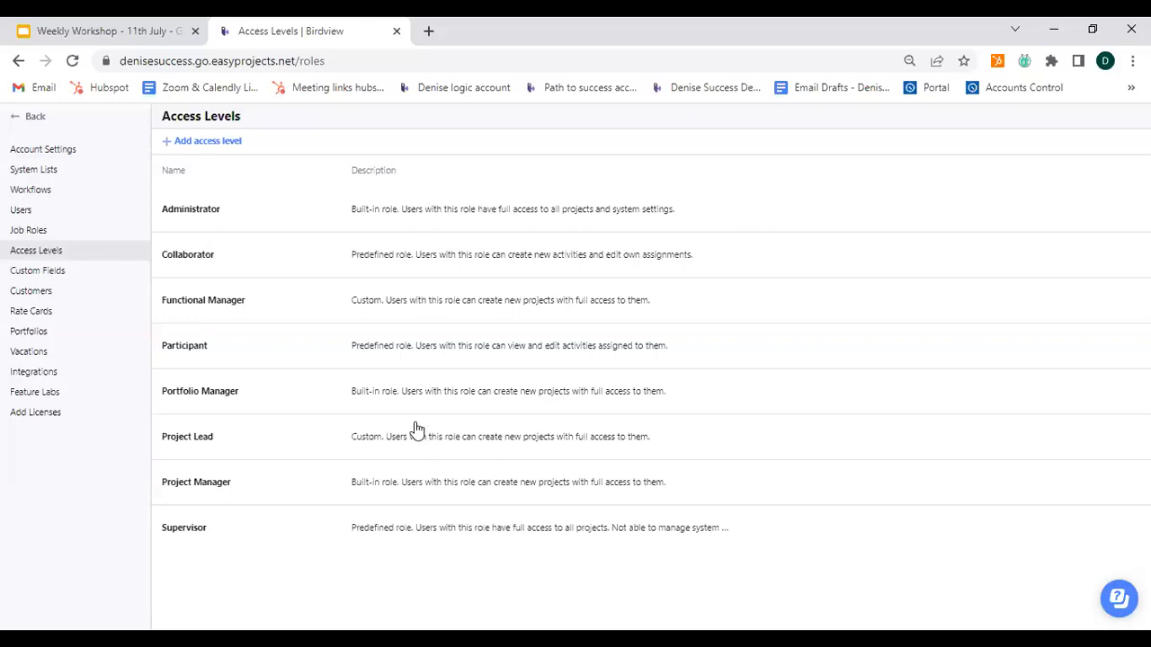
click(172, 146)
click(172, 147)
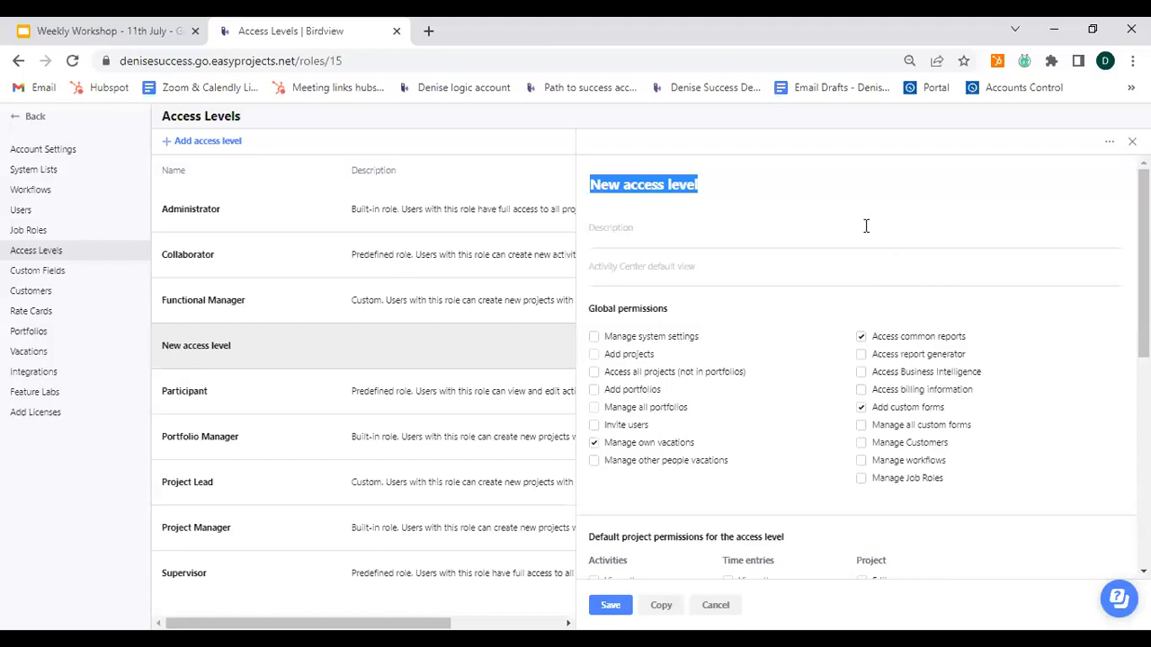
text(Port)
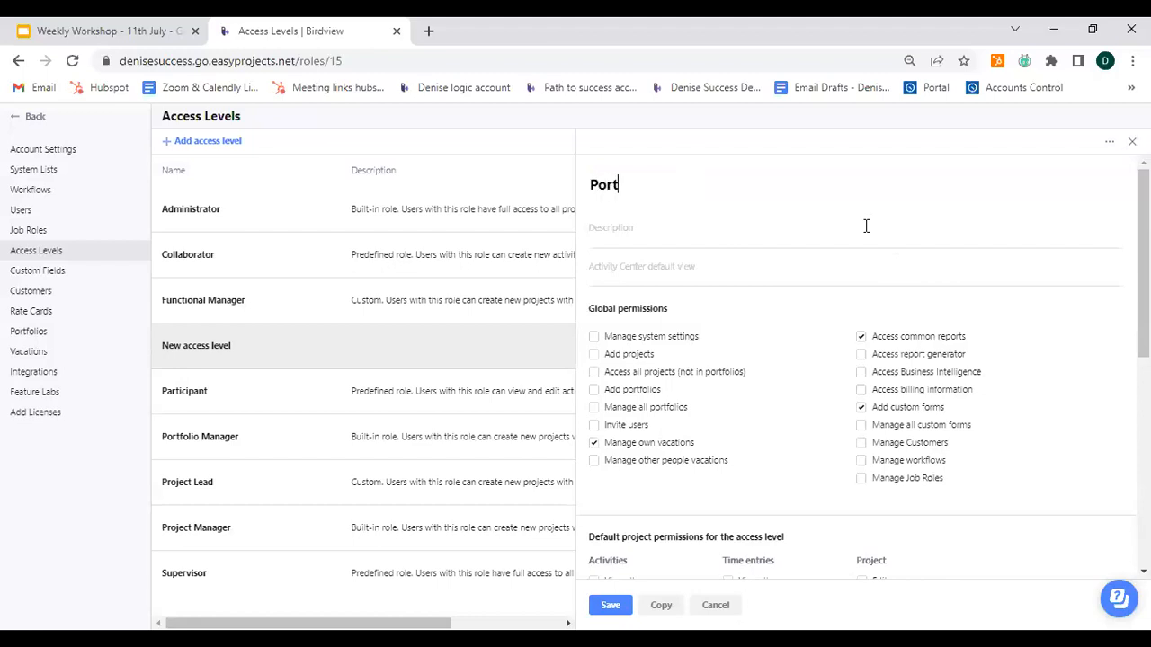
text(folio Participant)
Step: Review the access level's description, Activity Center default view options and permission sections
click(742, 233)
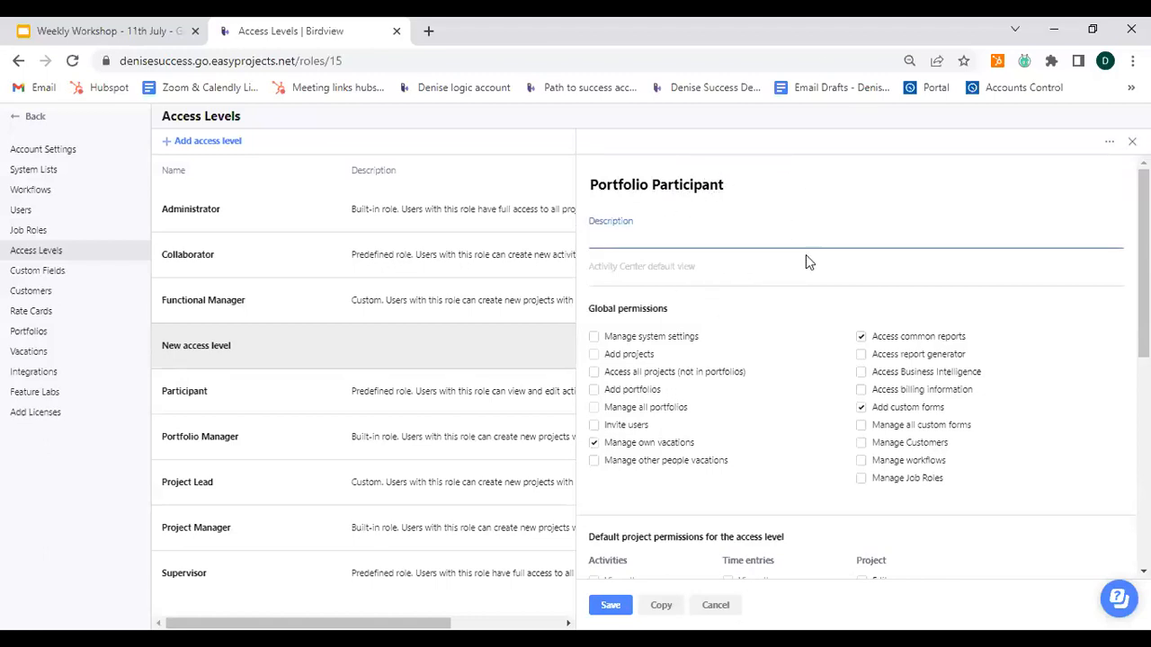
click(762, 276)
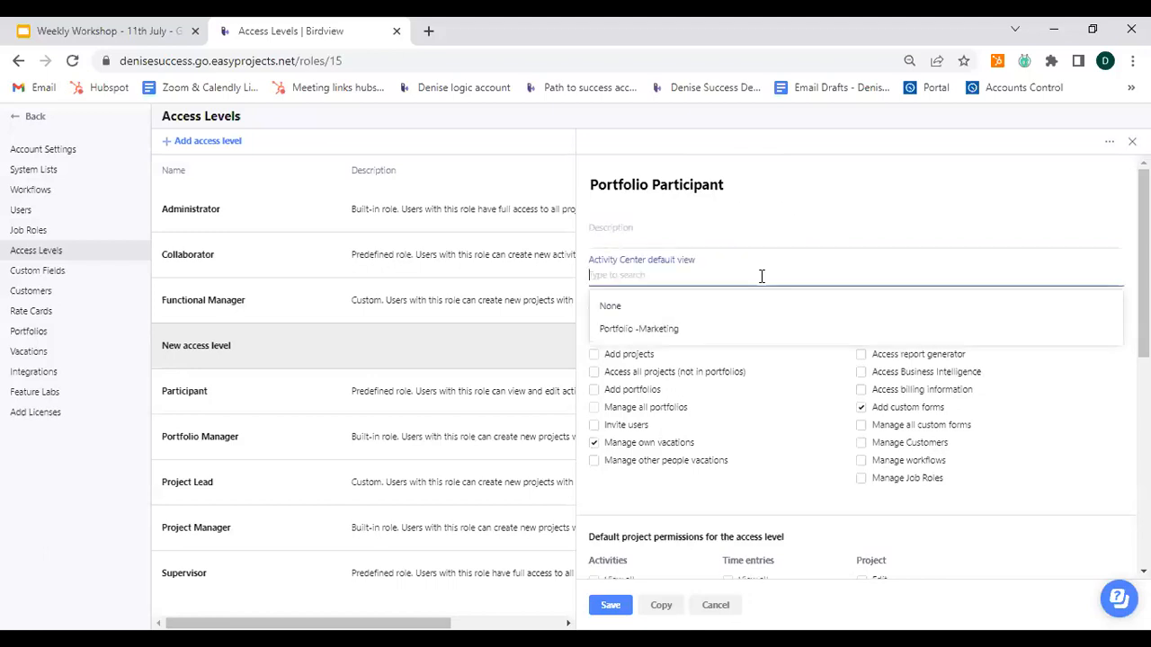
click(991, 178)
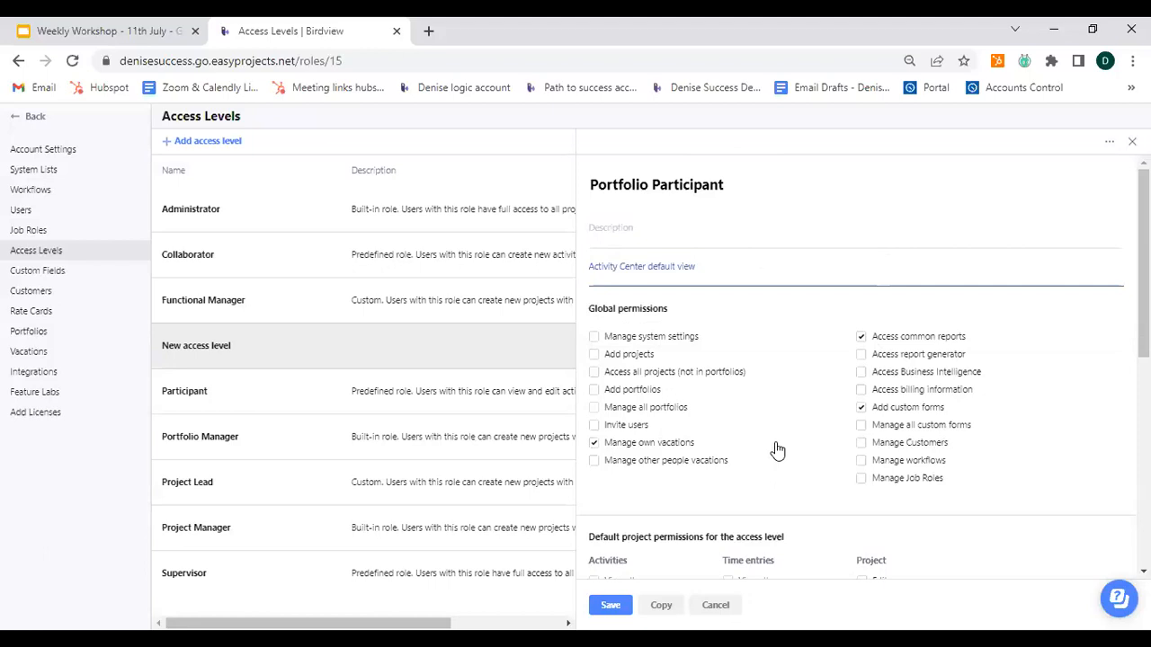
scroll(778, 449, down, 8)
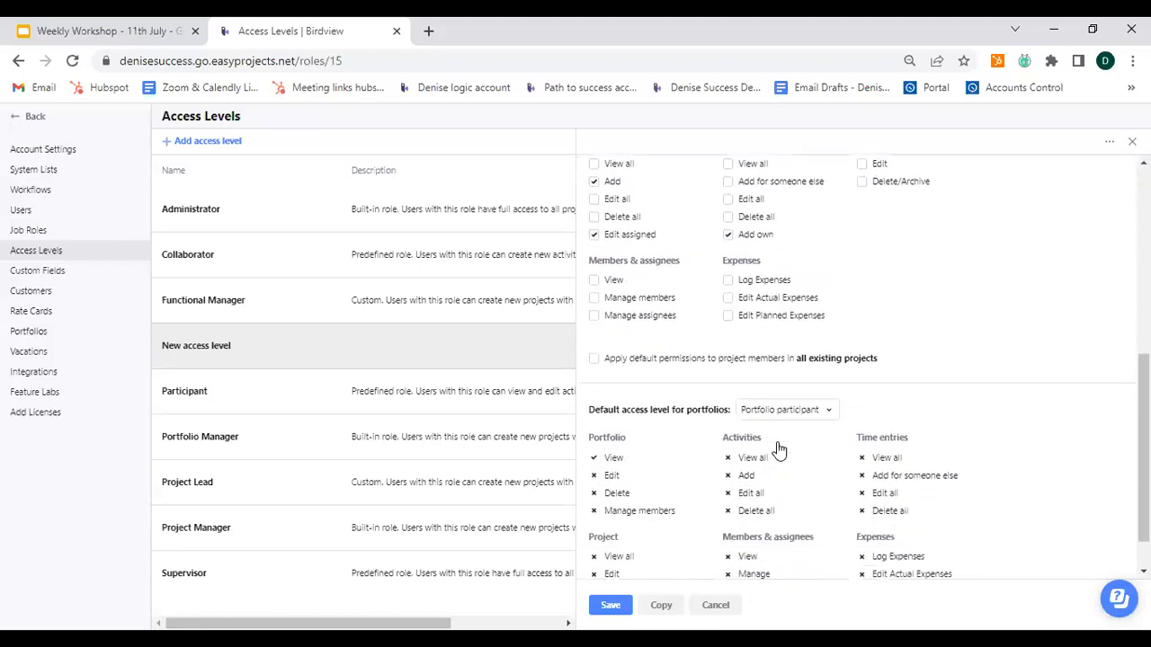
scroll(783, 449, up, 10)
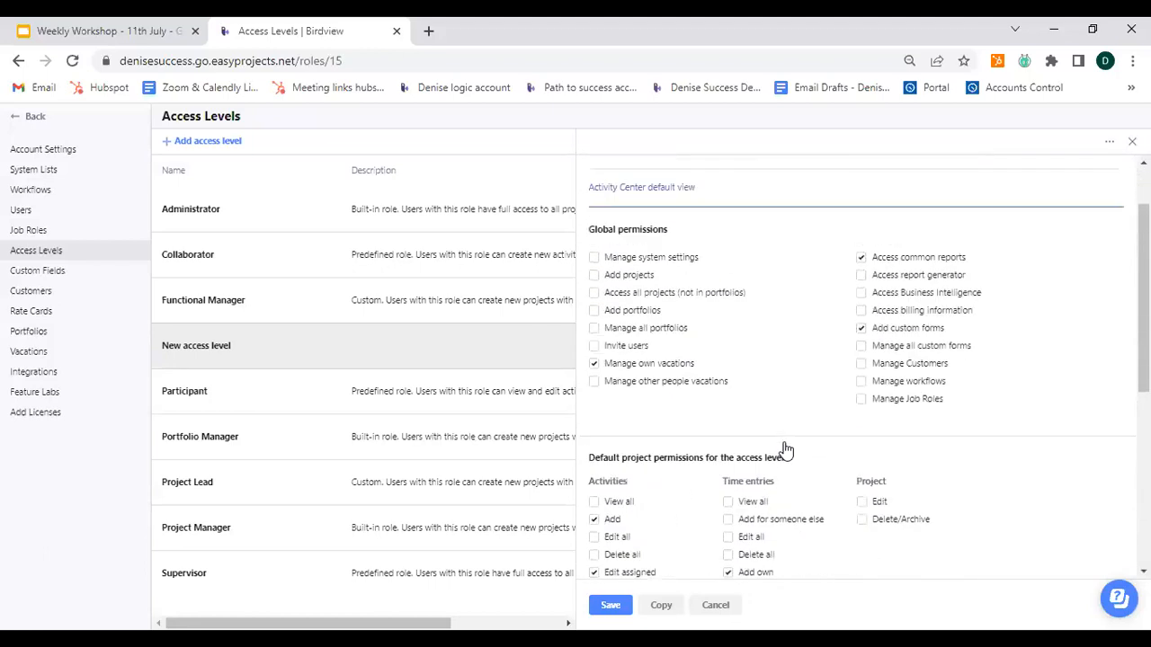
Step: Grant the Add portfolios and Manage all portfolios global permissions
click(644, 316)
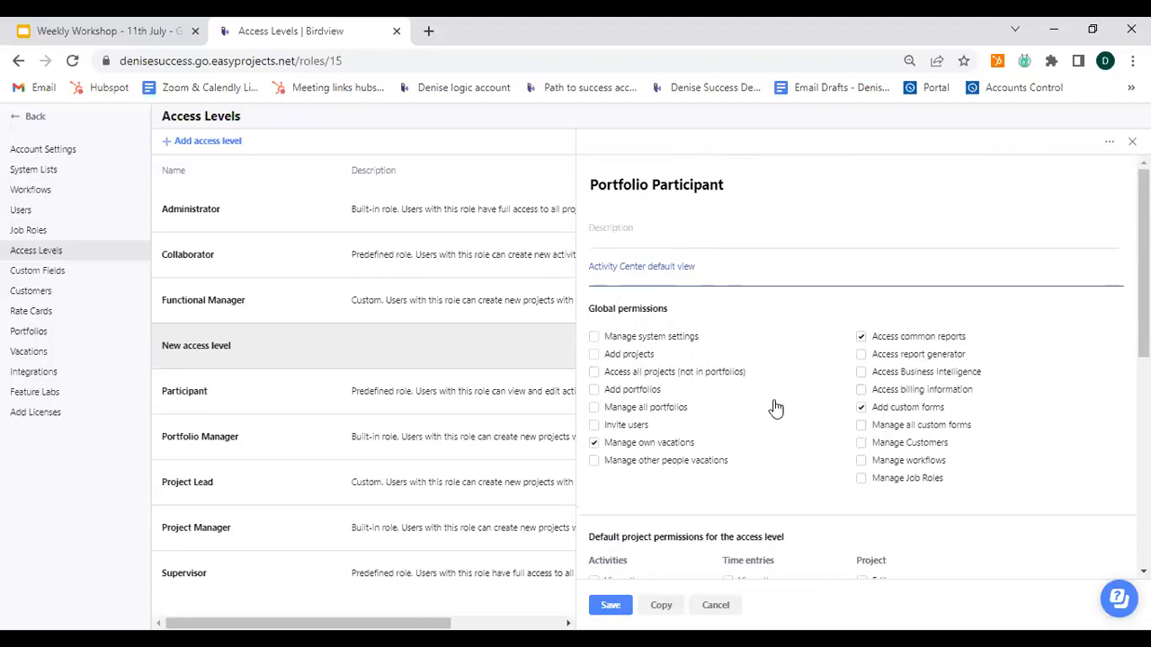
click(672, 350)
click(593, 389)
click(595, 408)
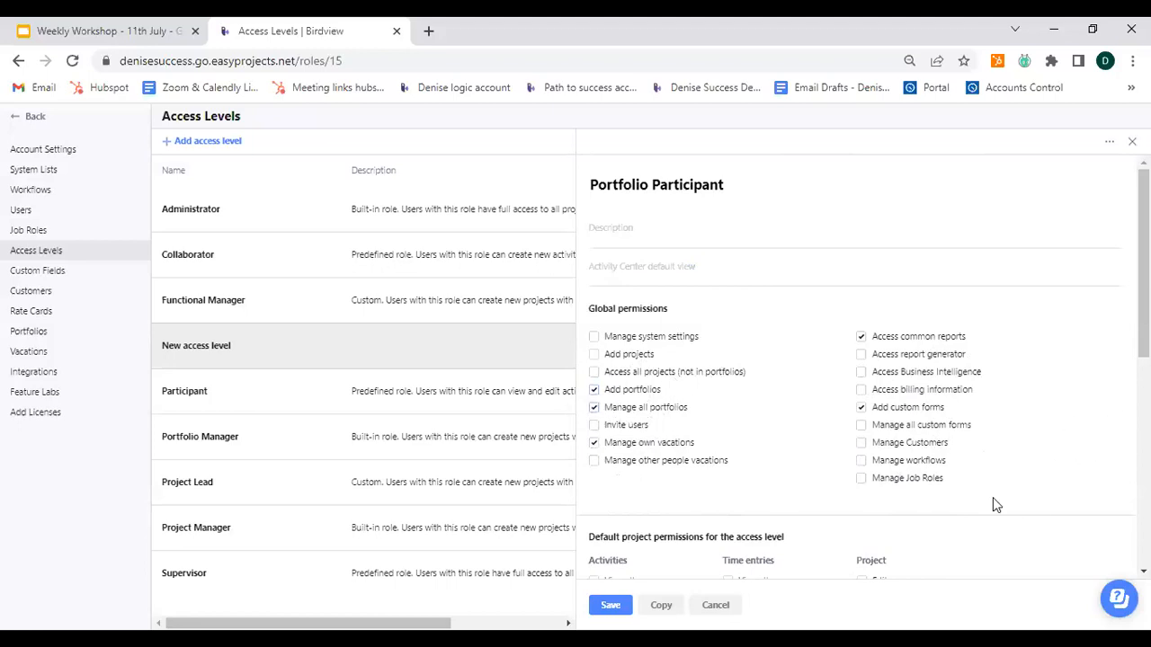
Step: Grant the Manage Customers, Access Business Intelligence and Access report generator global permissions
click(862, 444)
click(861, 371)
click(861, 354)
Step: Enable default project permissions for activities View all, time entries Edit all, project Delete/Archive, Edit Actual Expenses and Manage assignees
scroll(793, 431, down, 3)
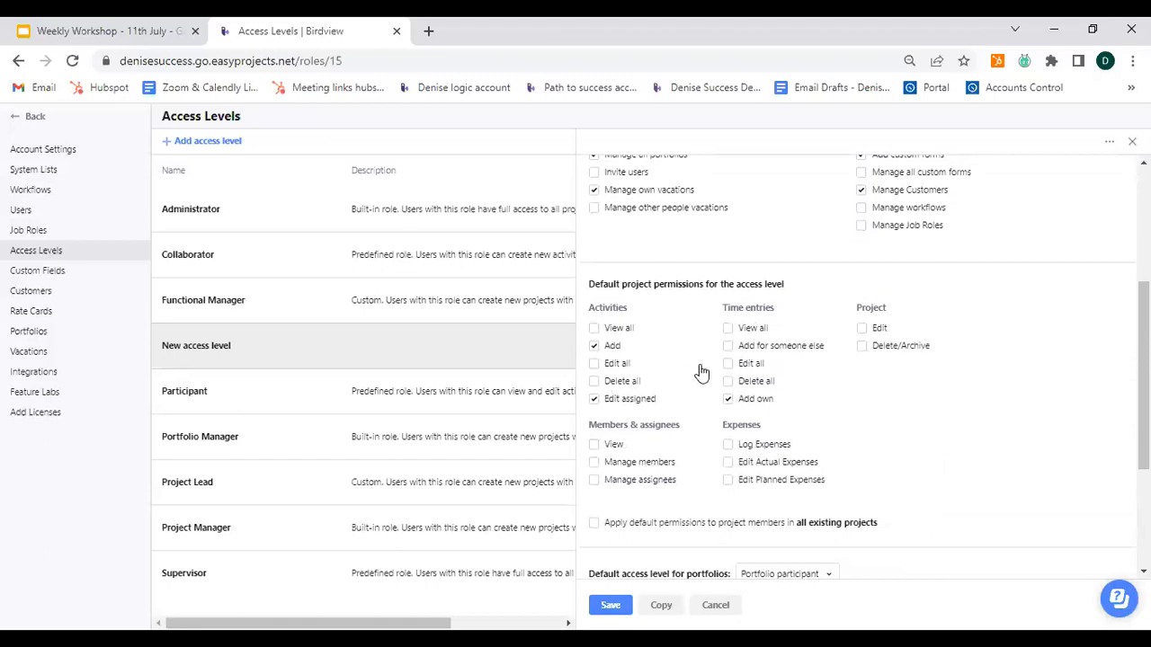
click(594, 328)
click(730, 364)
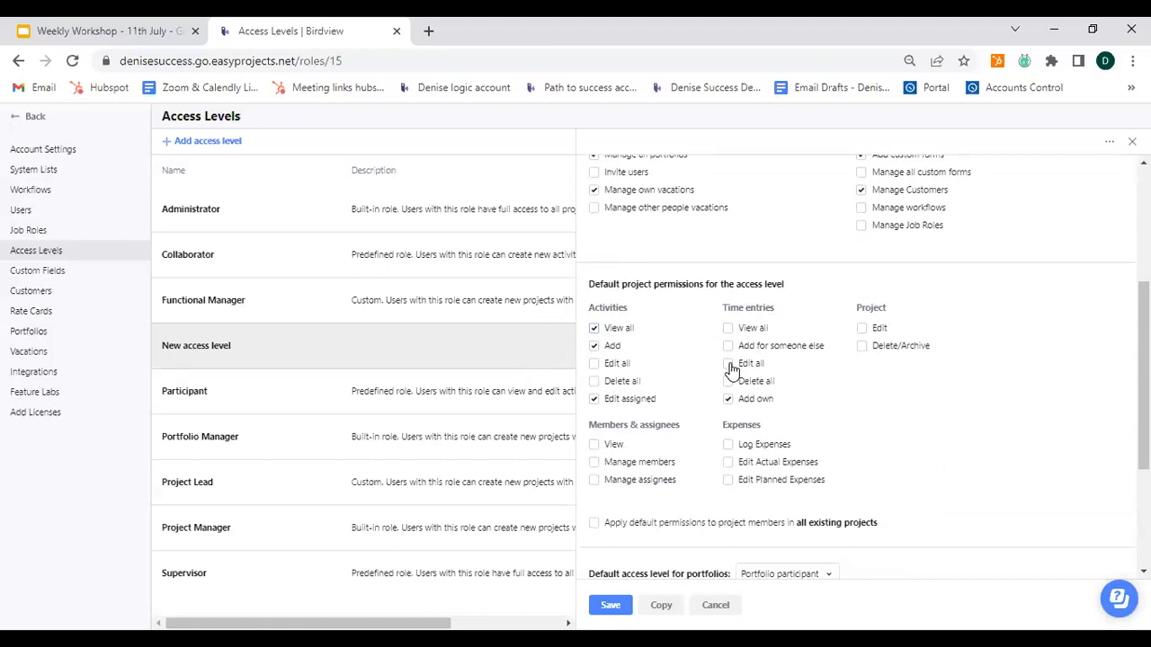
click(863, 349)
click(730, 464)
click(595, 482)
Step: Apply the default permissions to project members in all existing projects and confirm
click(594, 525)
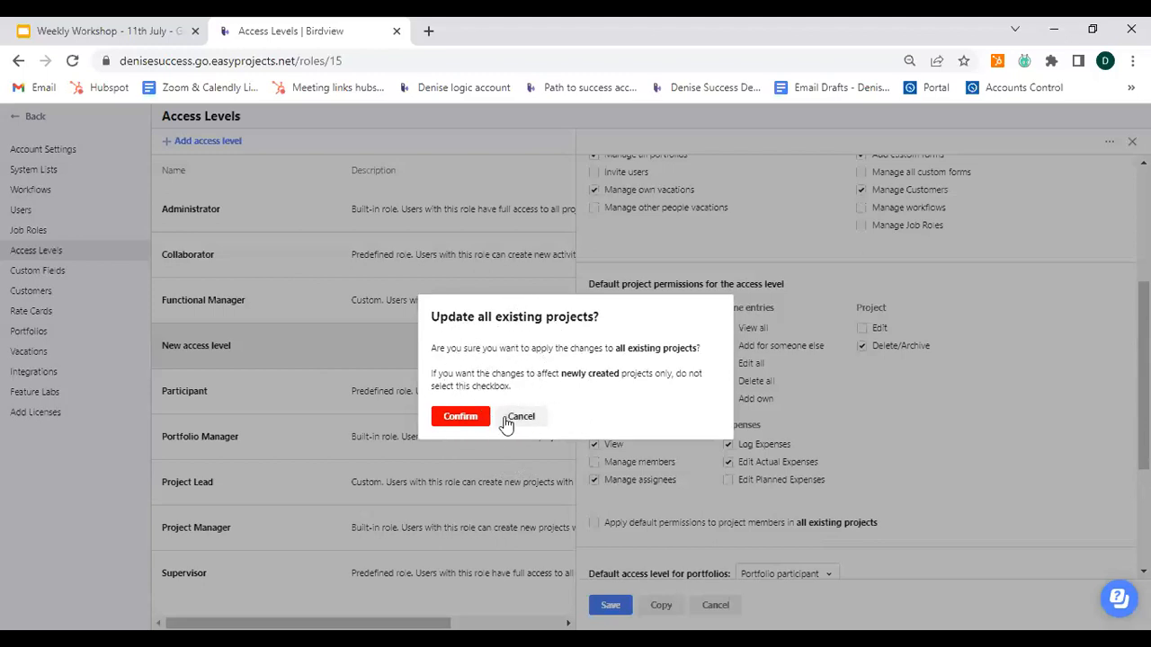
click(460, 417)
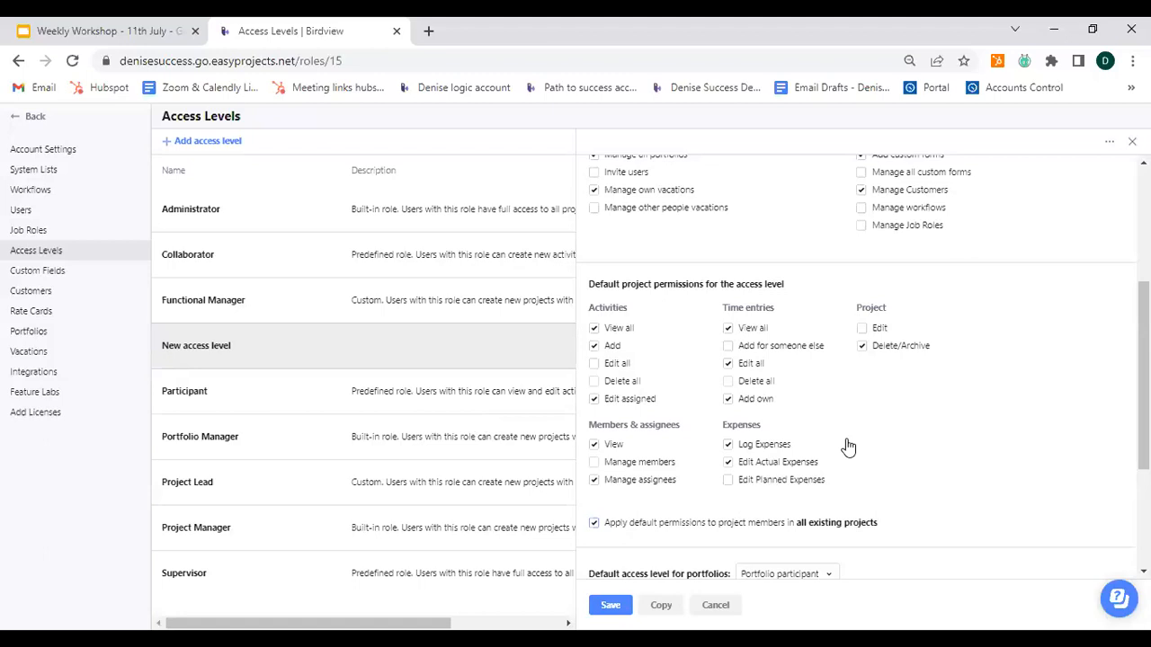
Step: Preview the Portfolio participant, Portfolio viewer and Portfolio editor options as the default access level for portfolios
scroll(858, 433, down, 1)
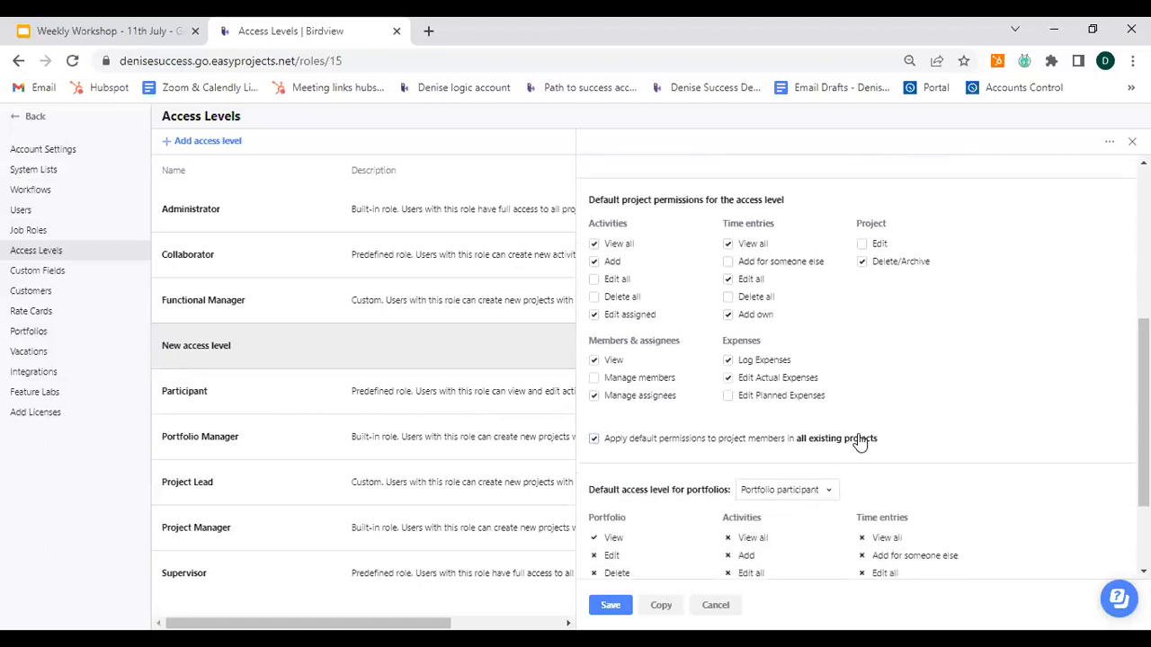
scroll(861, 441, down, 2)
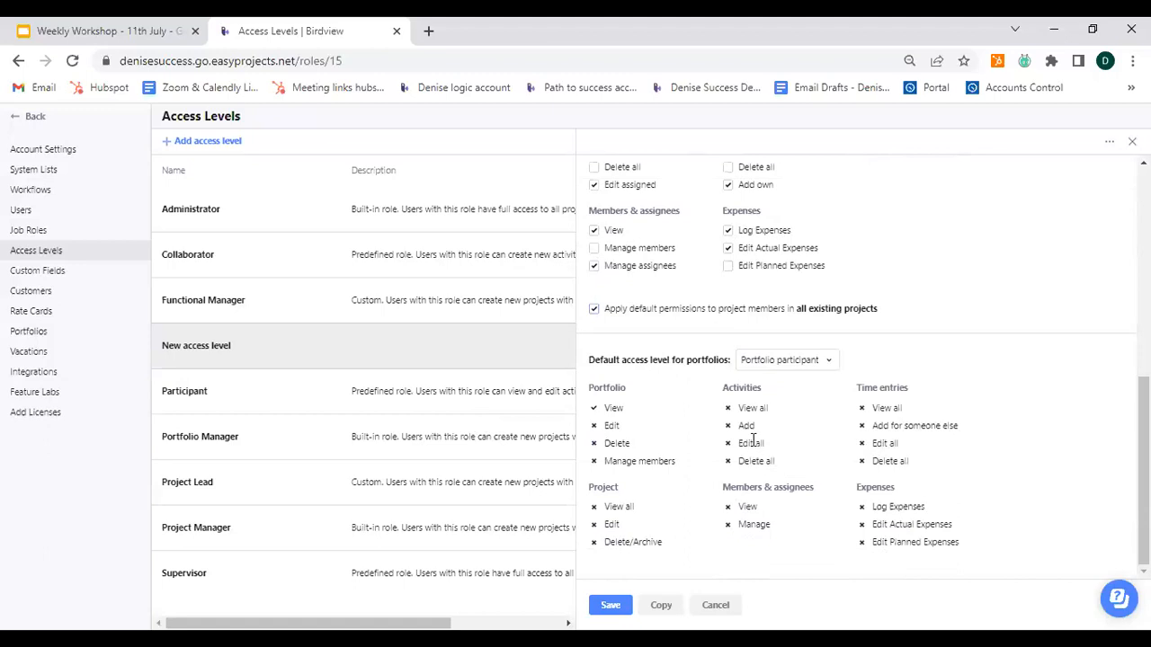
key(ctrl)
click(829, 362)
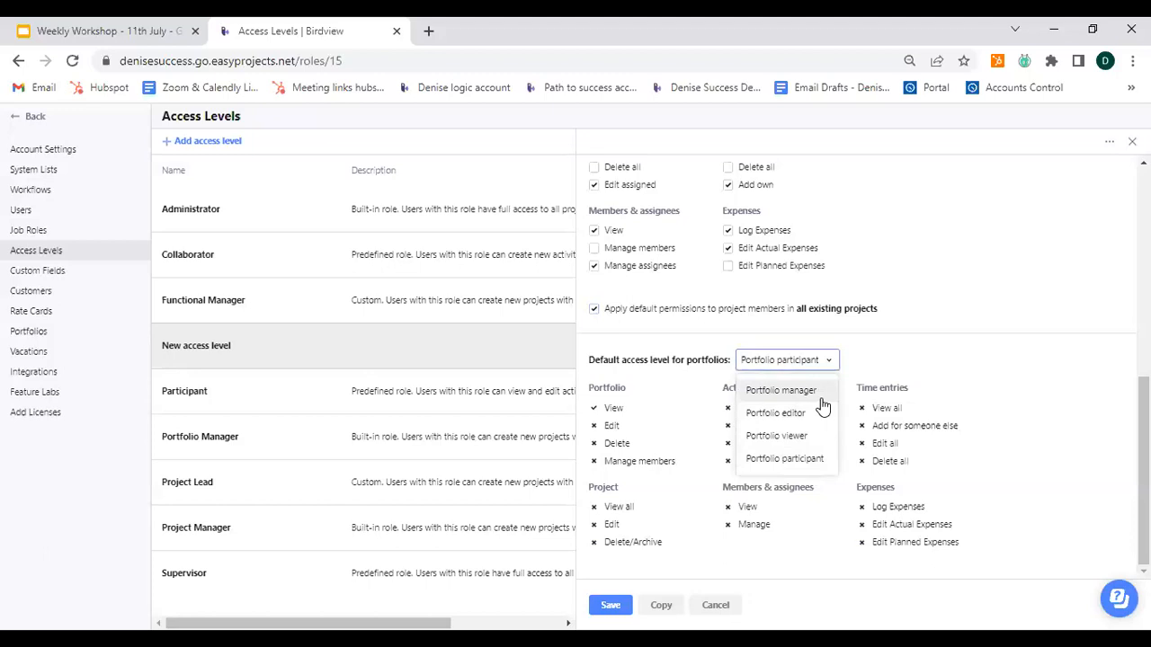
click(771, 364)
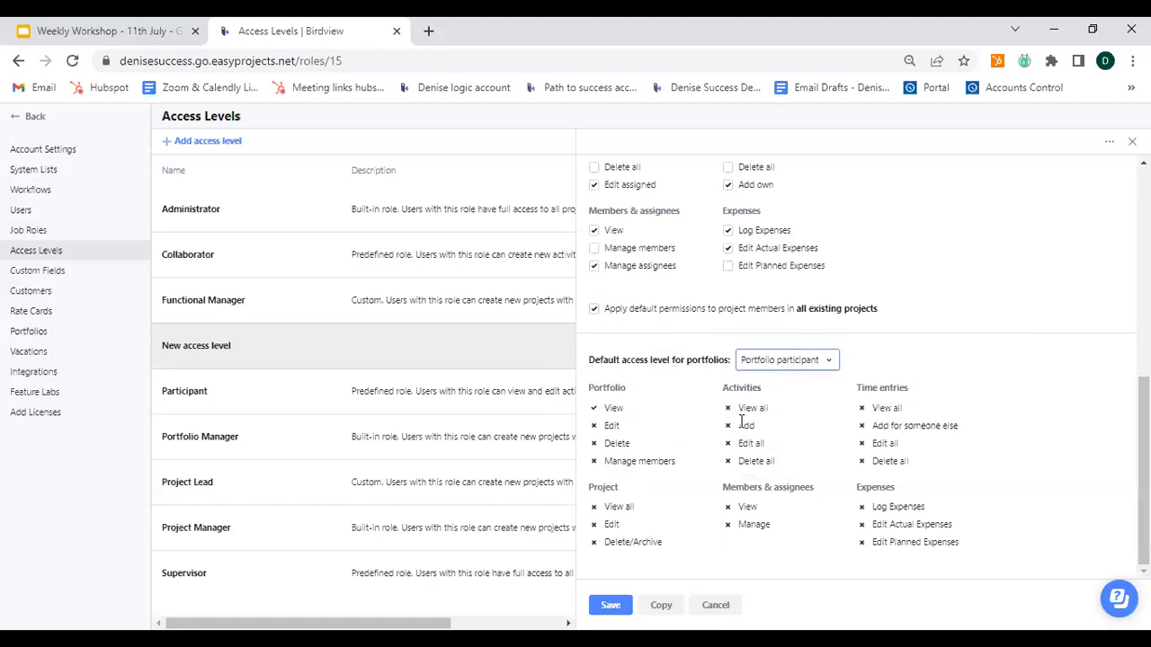
click(831, 364)
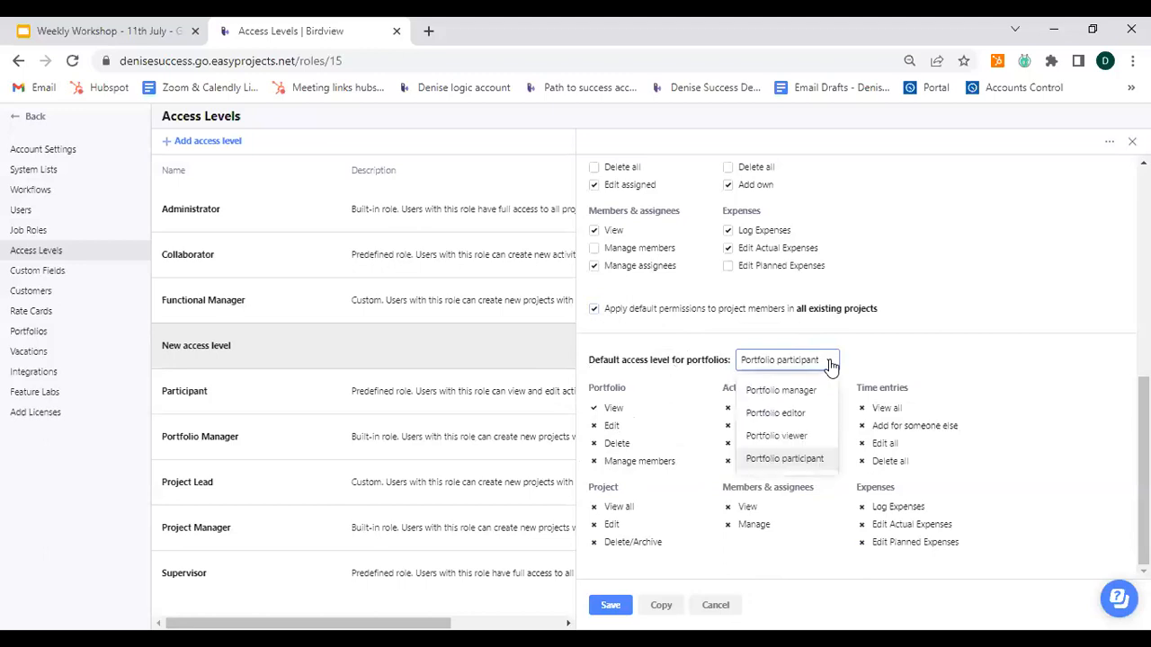
click(800, 458)
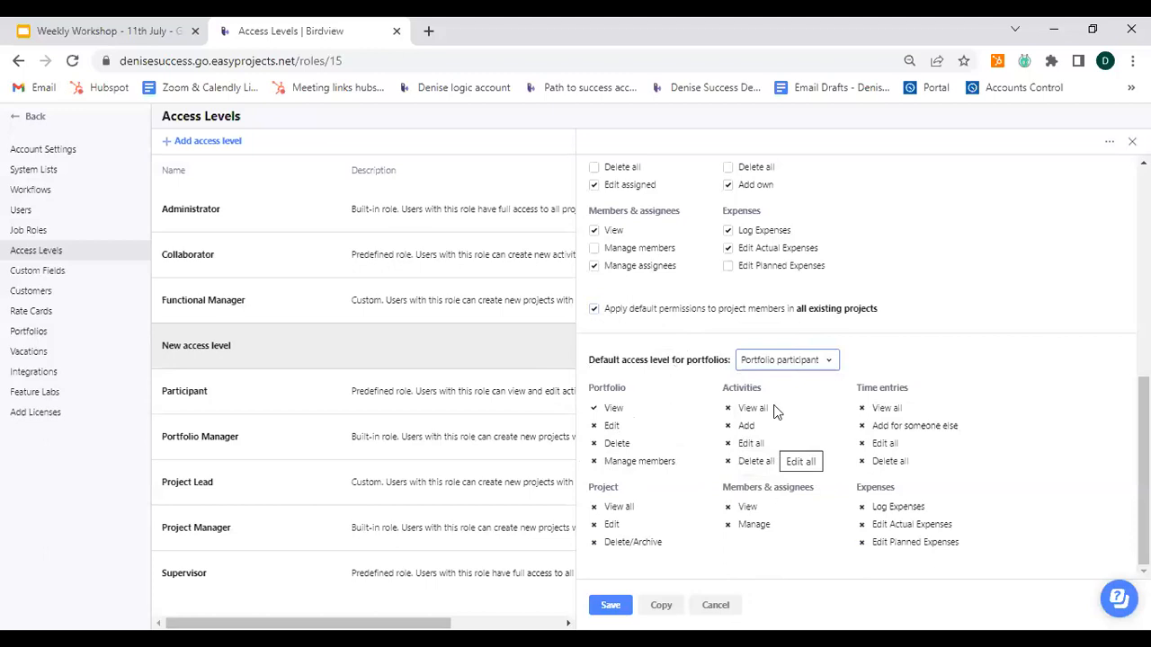
click(829, 363)
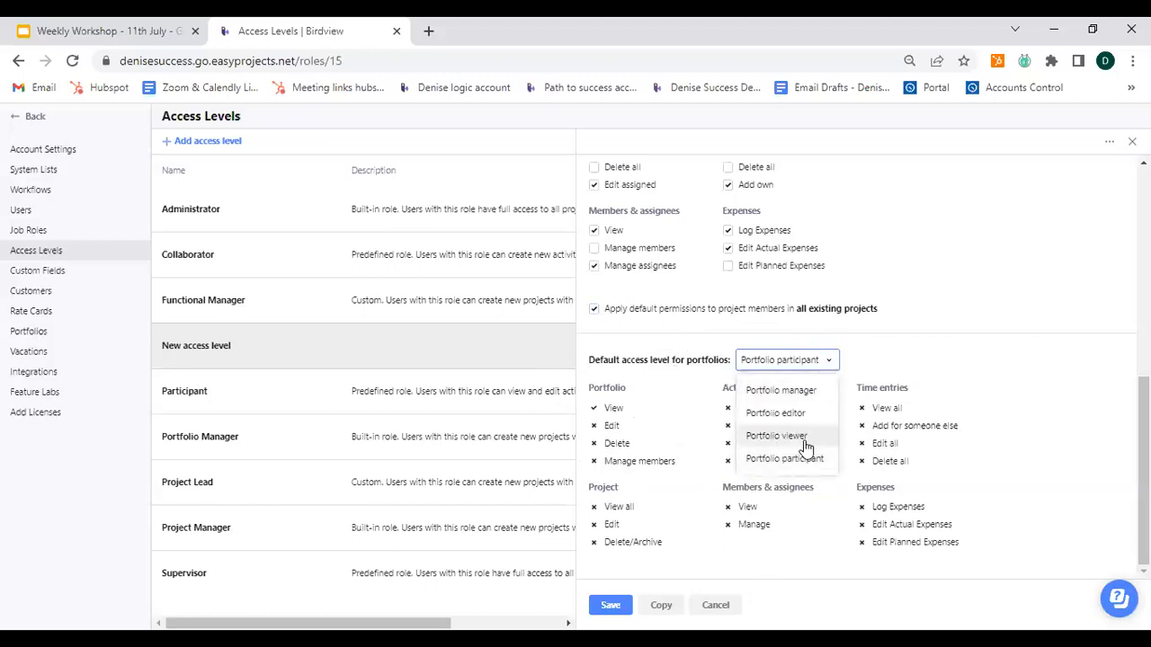
click(777, 436)
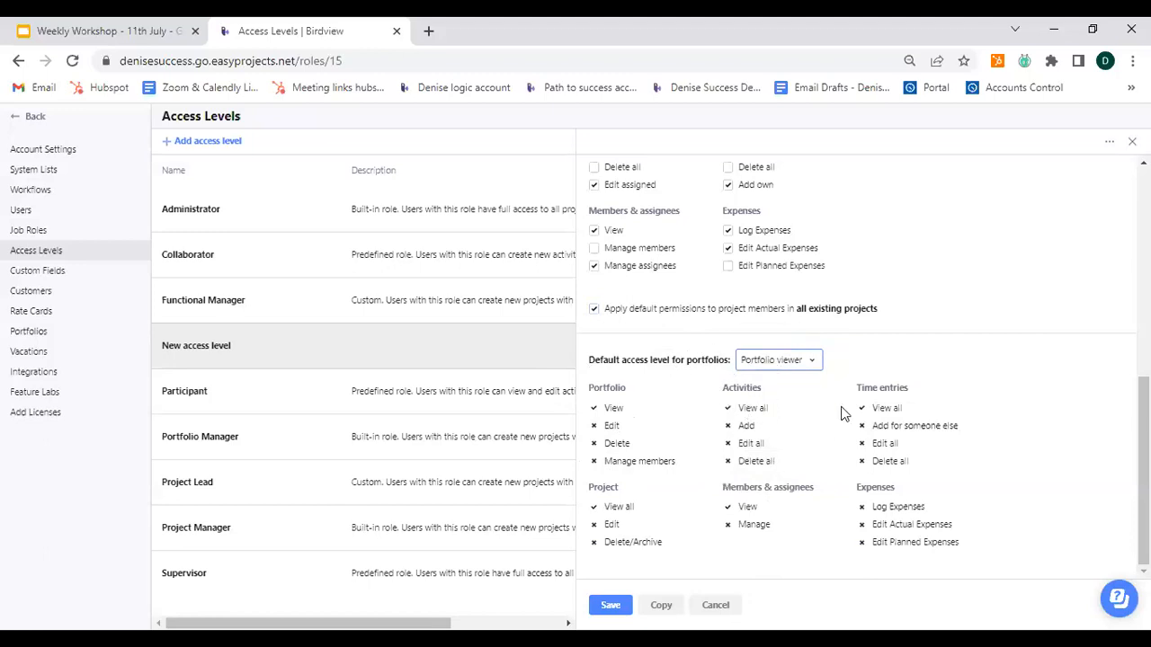
click(882, 403)
key(ctrl)
click(815, 367)
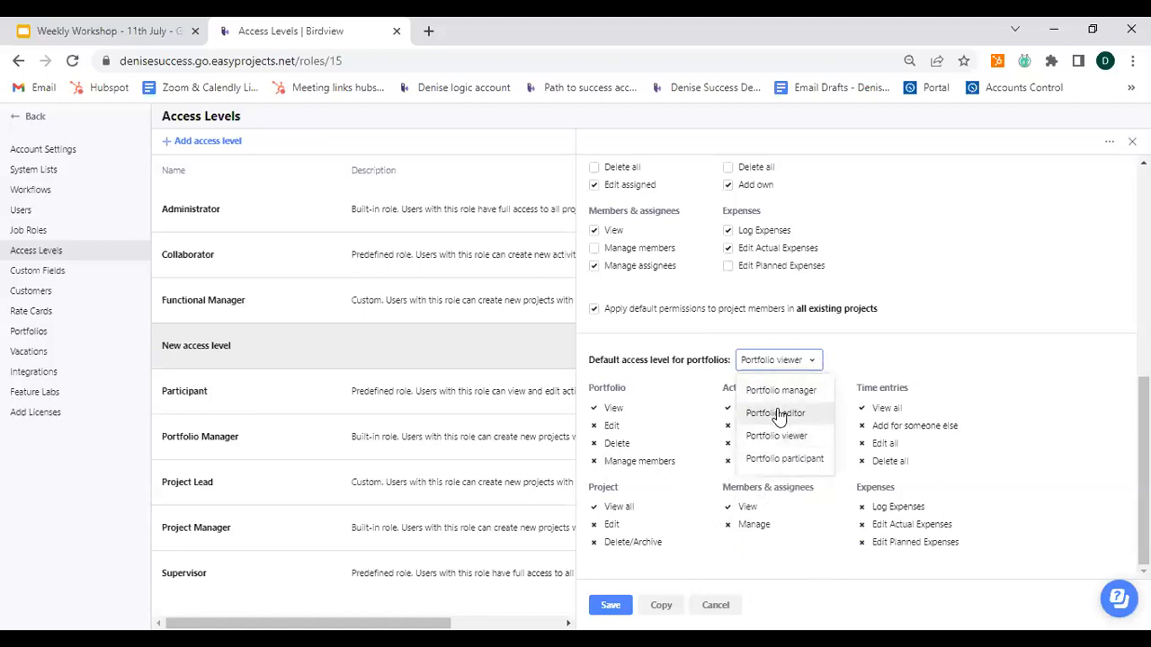
key(Return)
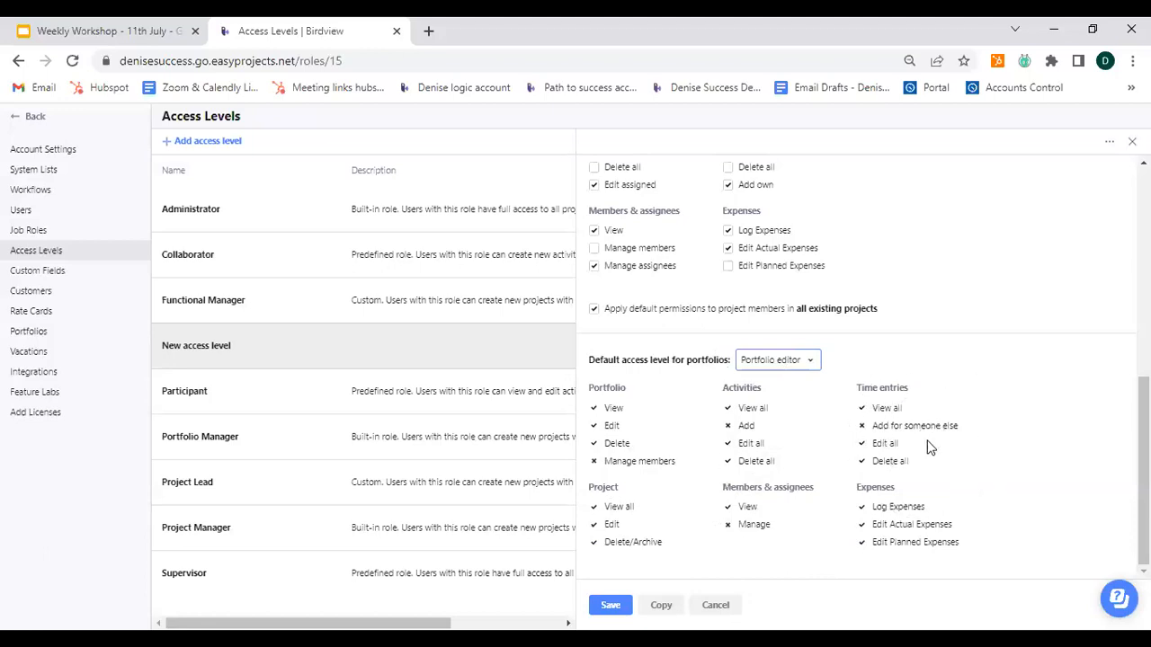
Step: Set the default access level for portfolios to Portfolio manager and save the new access level
click(807, 361)
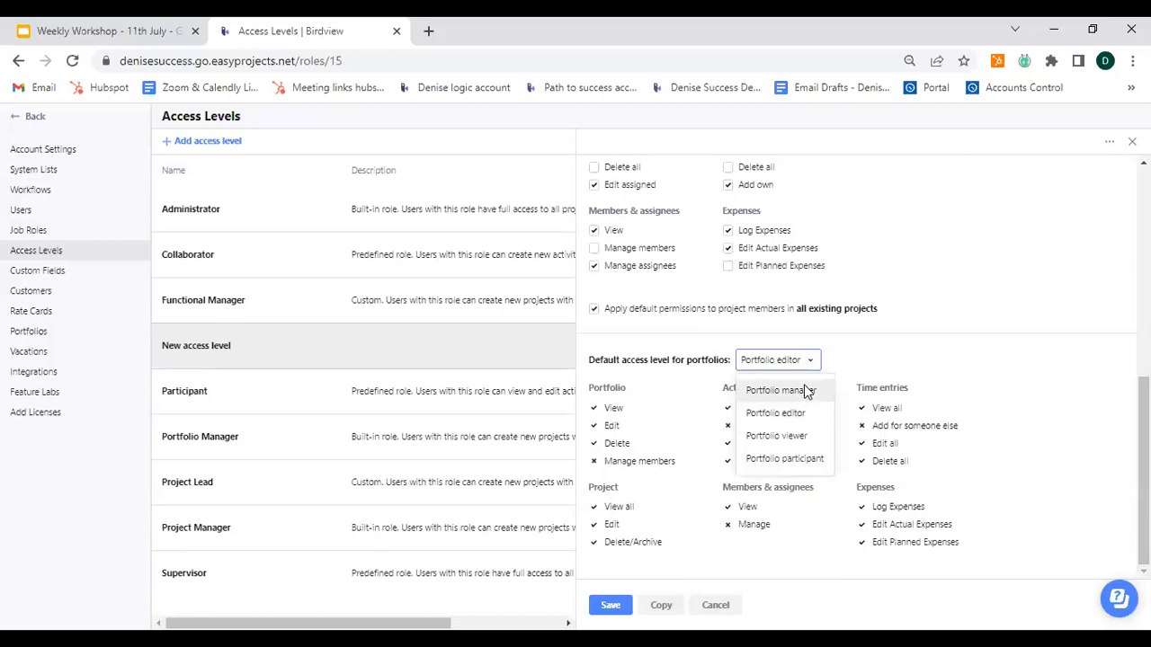
click(827, 396)
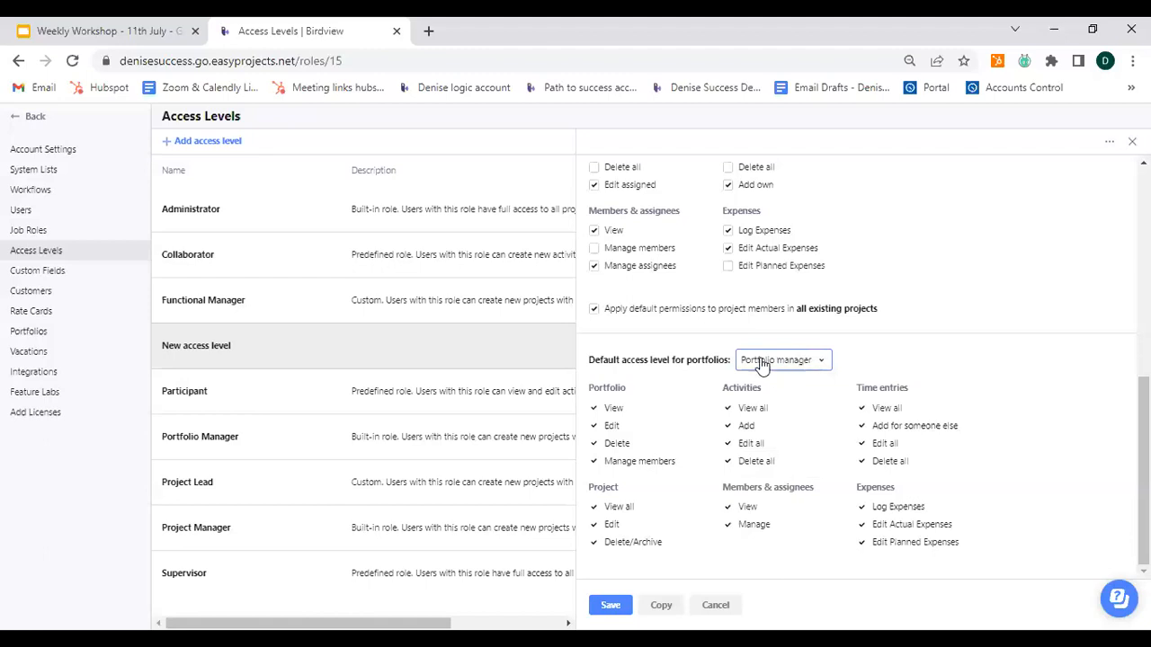
click(607, 609)
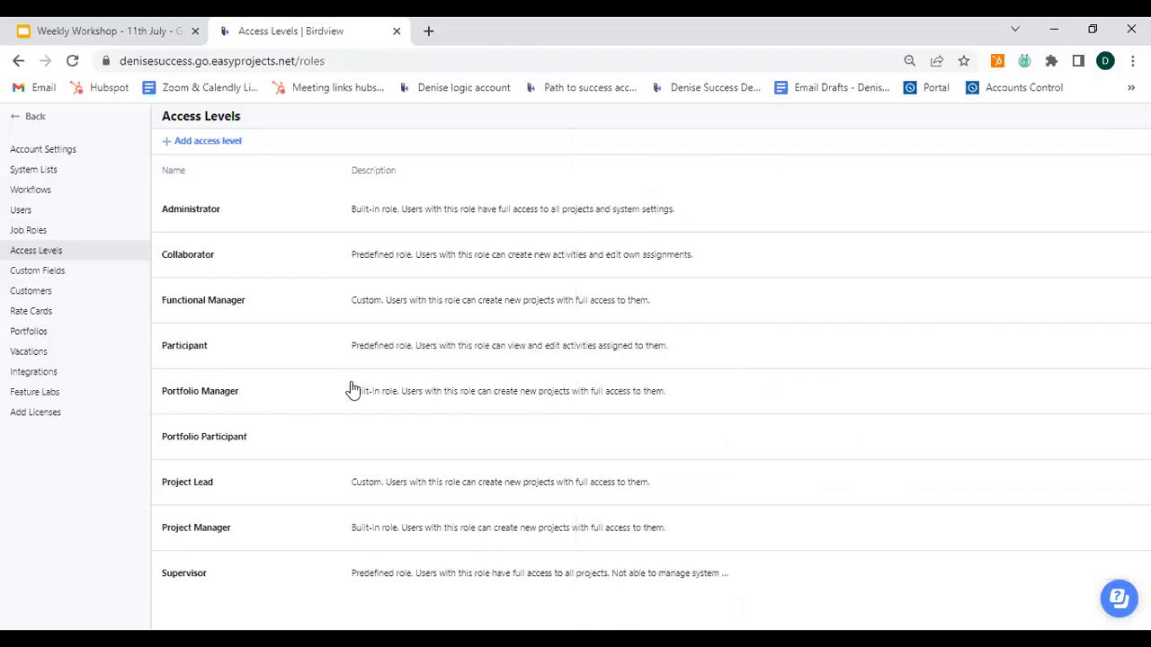
Step: Start inviting a regular user from the Users page and fill in the new user's e-mail and full name
click(241, 440)
click(63, 215)
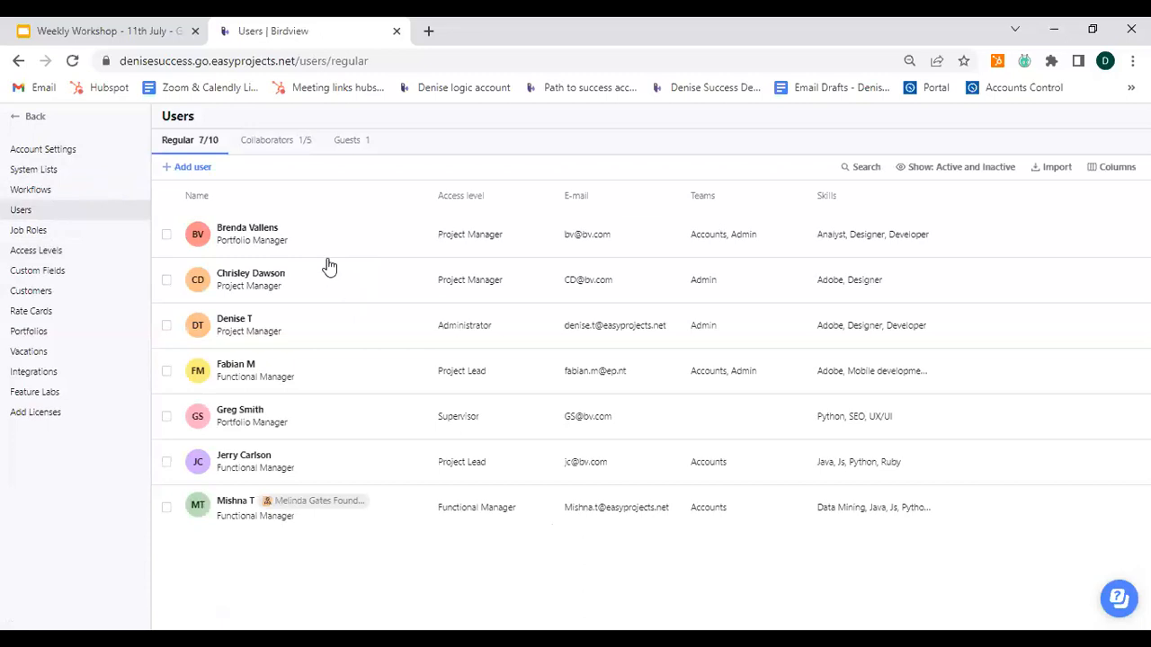
click(195, 171)
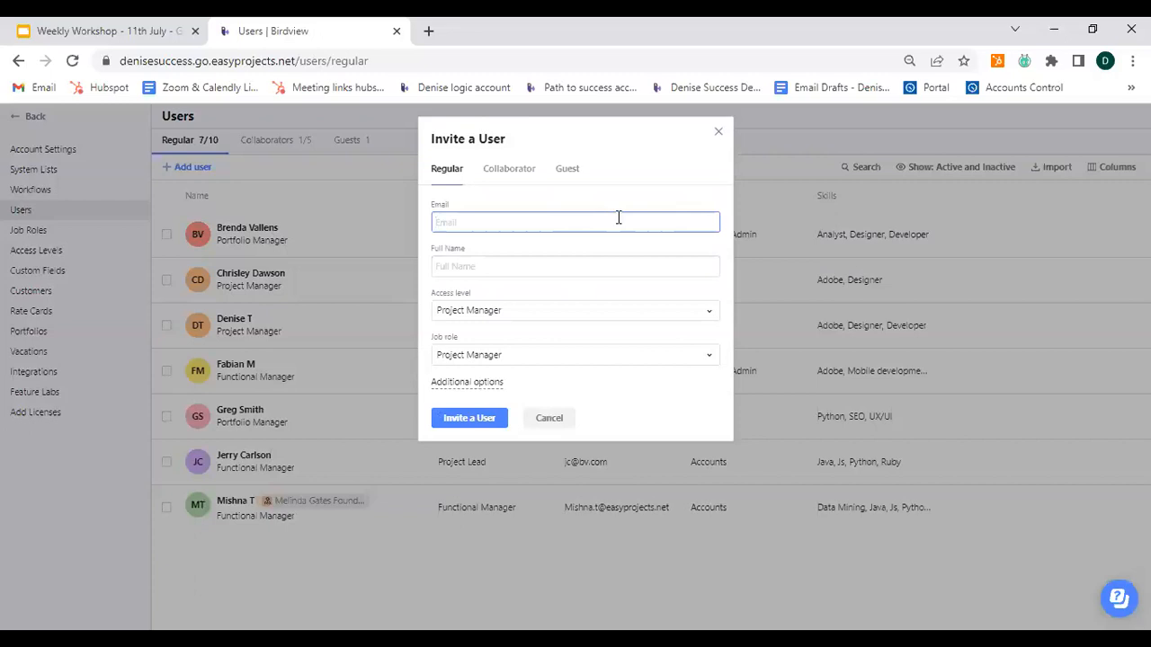
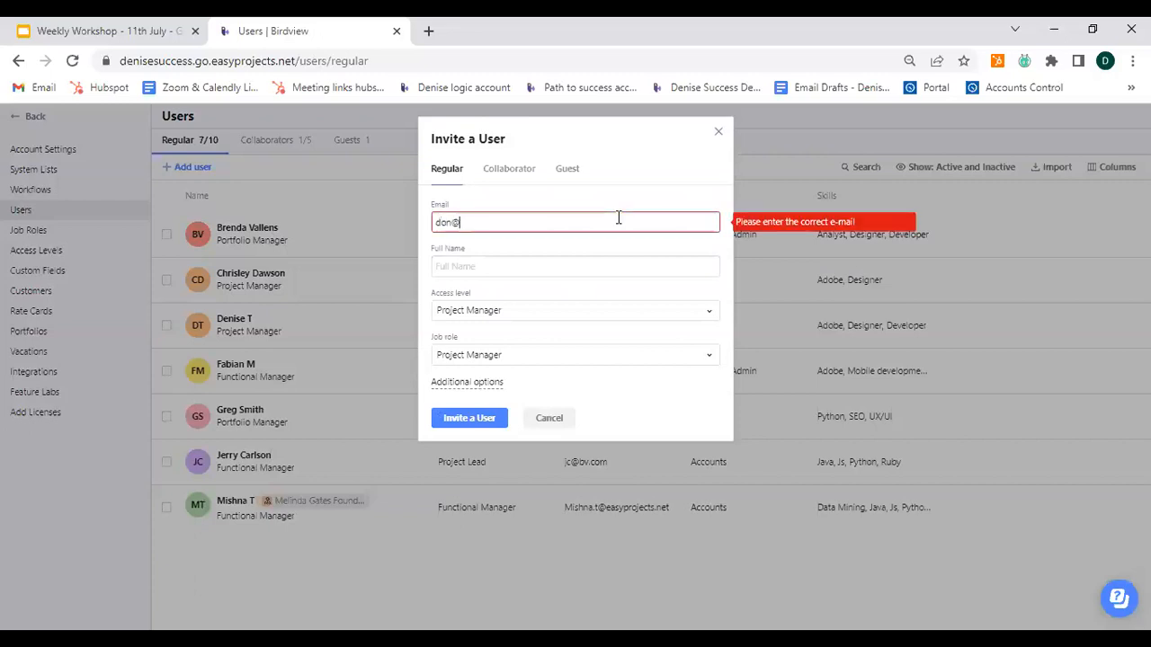
click(554, 264)
text(do)
key(BackSpace)
key(BackSpace)
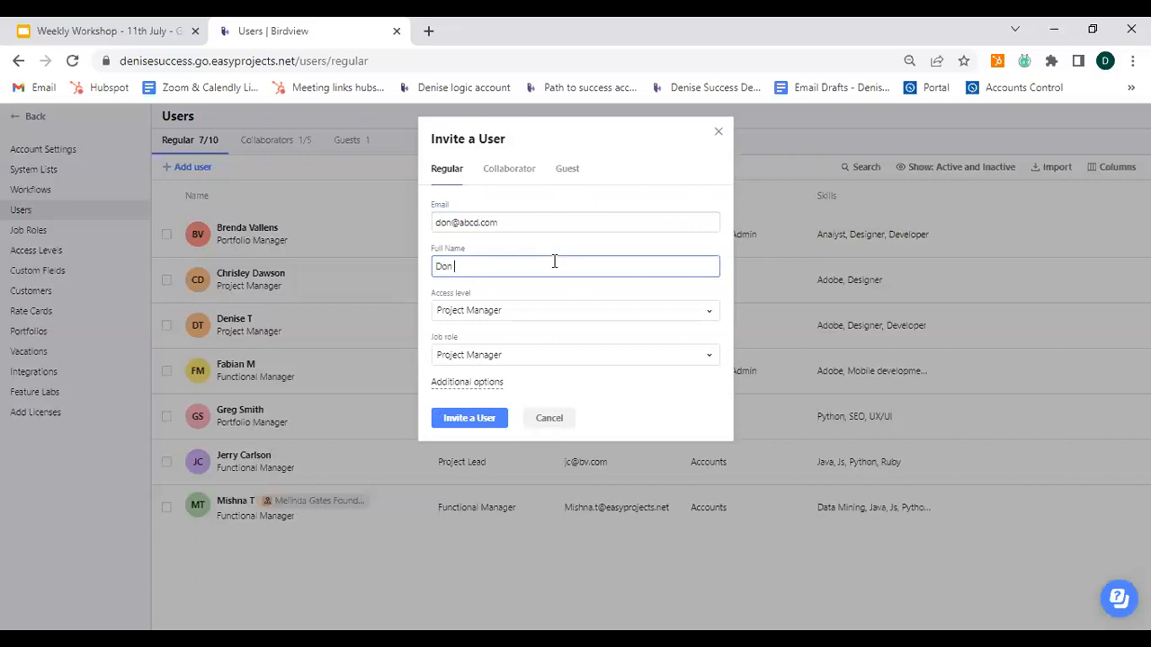
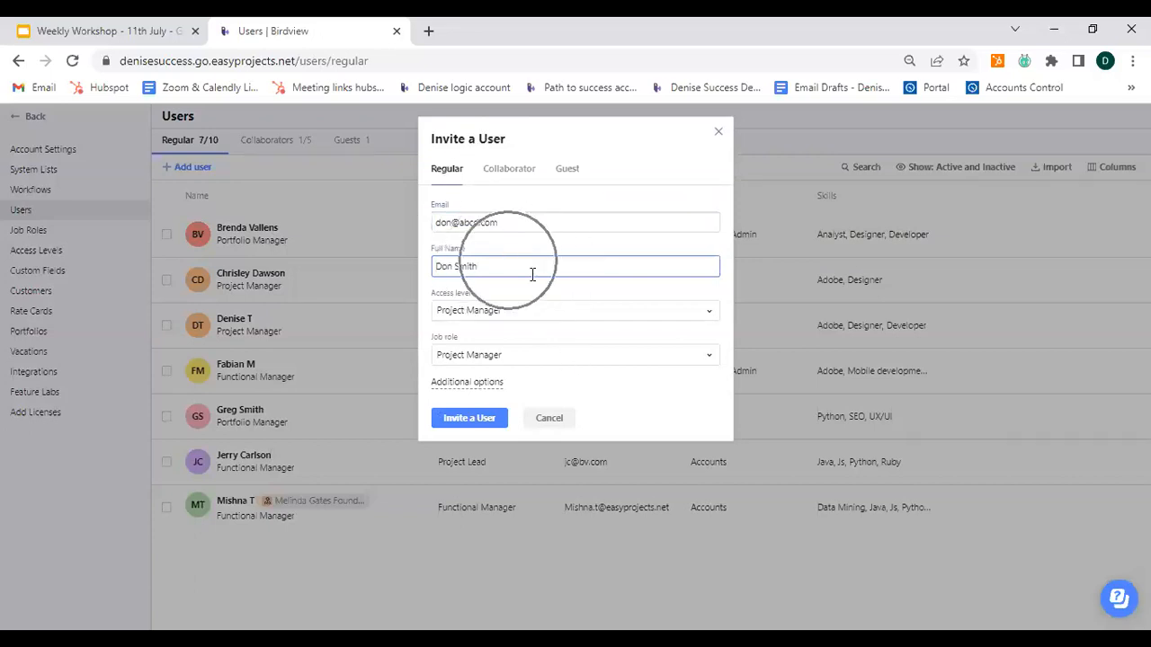
Step: Give the invited user the Portfolio Participant access level and Resource Manager job role, and send the invitation
click(543, 325)
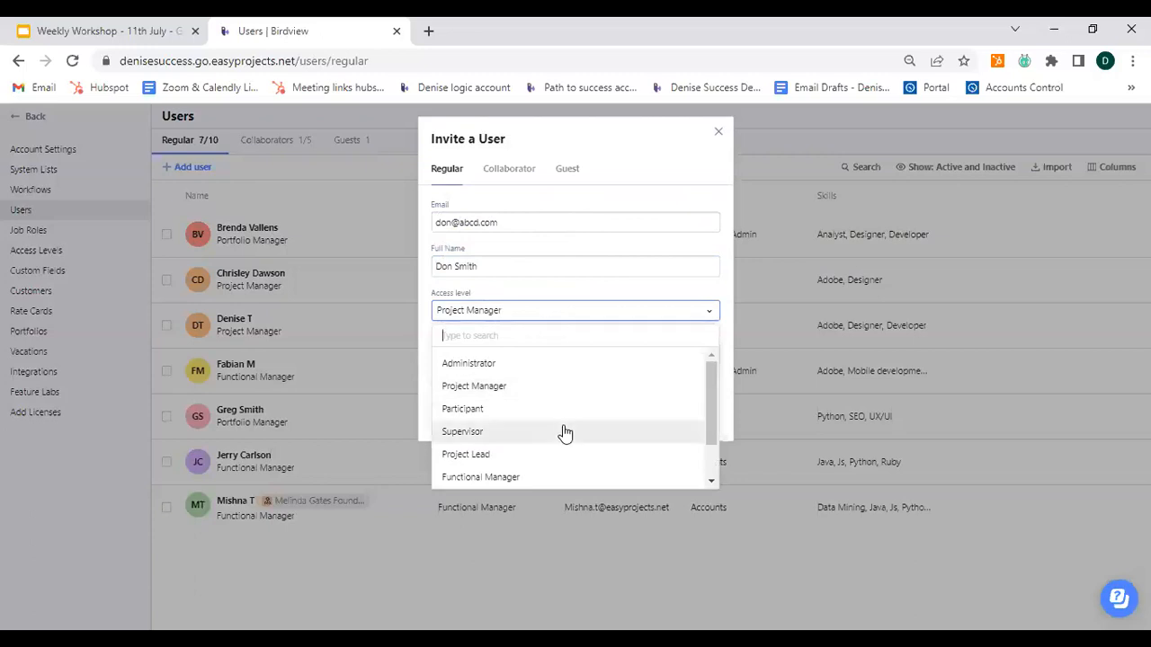
scroll(560, 431, down, 1)
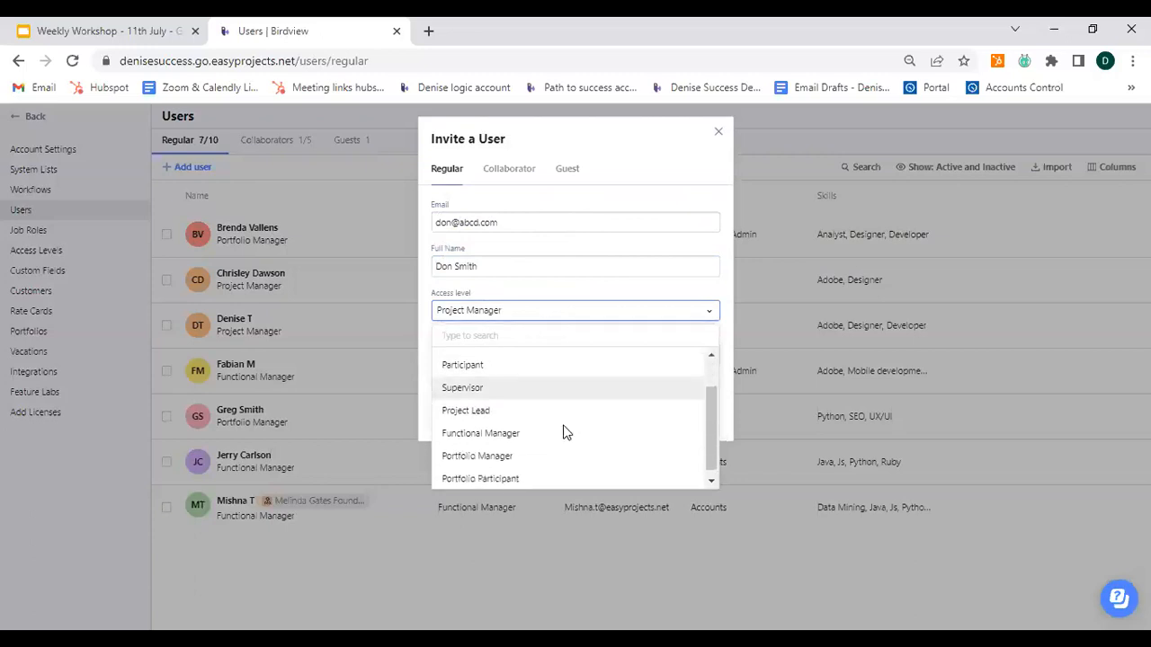
click(519, 474)
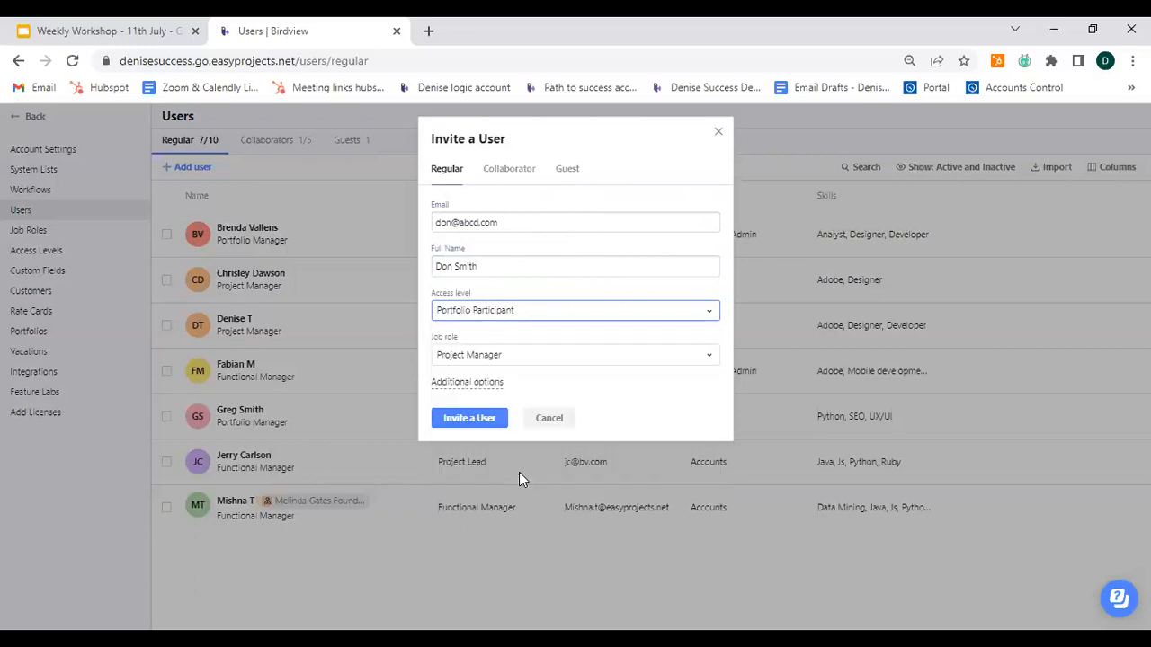
click(551, 359)
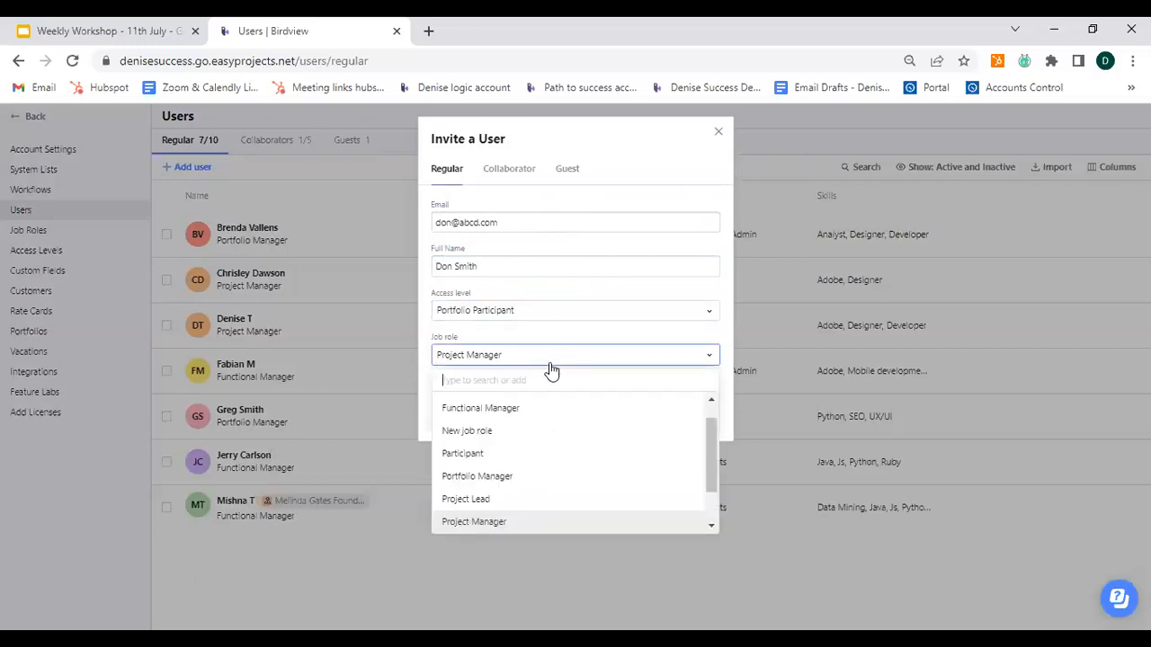
scroll(515, 477, down, 1)
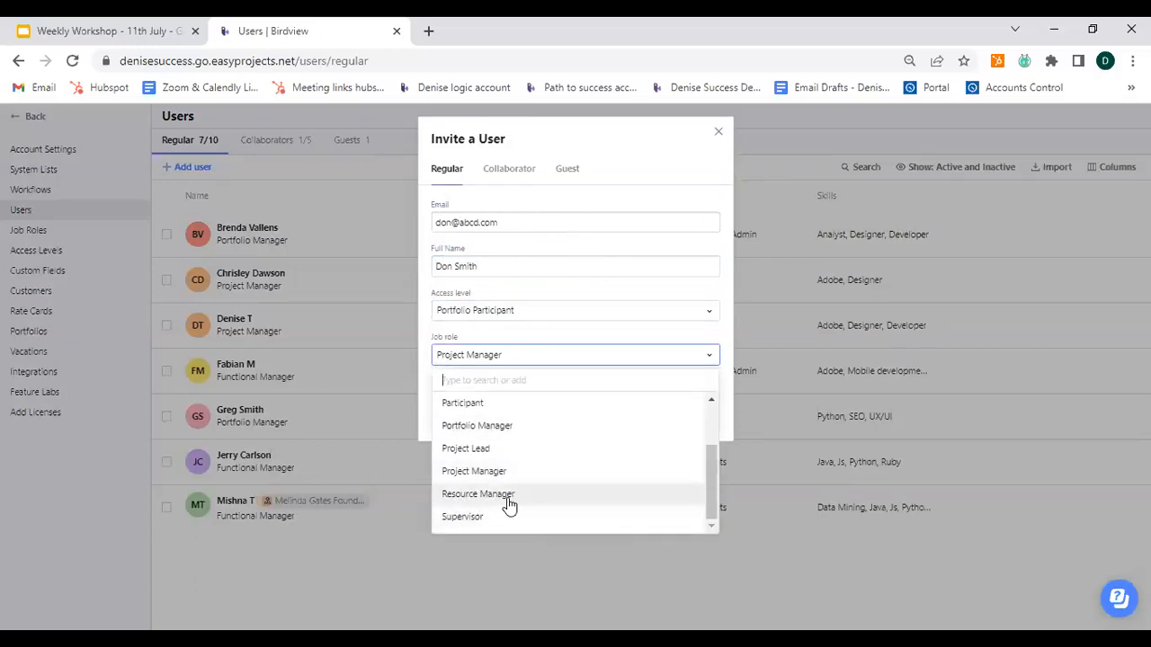
click(506, 494)
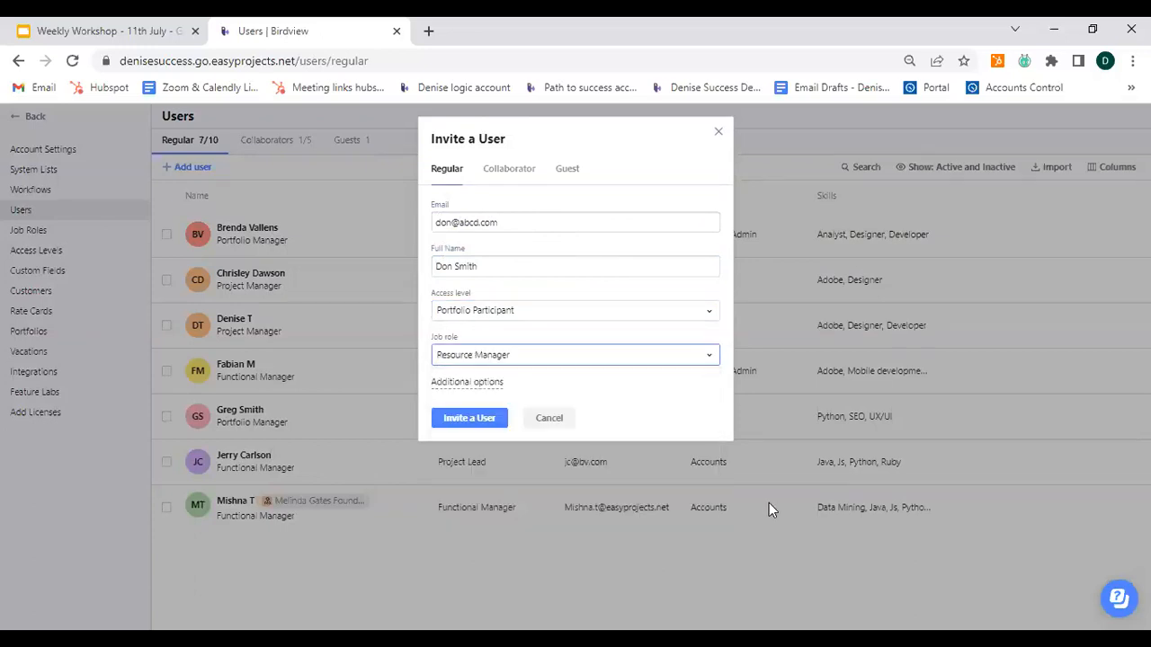
click(463, 419)
click(463, 419)
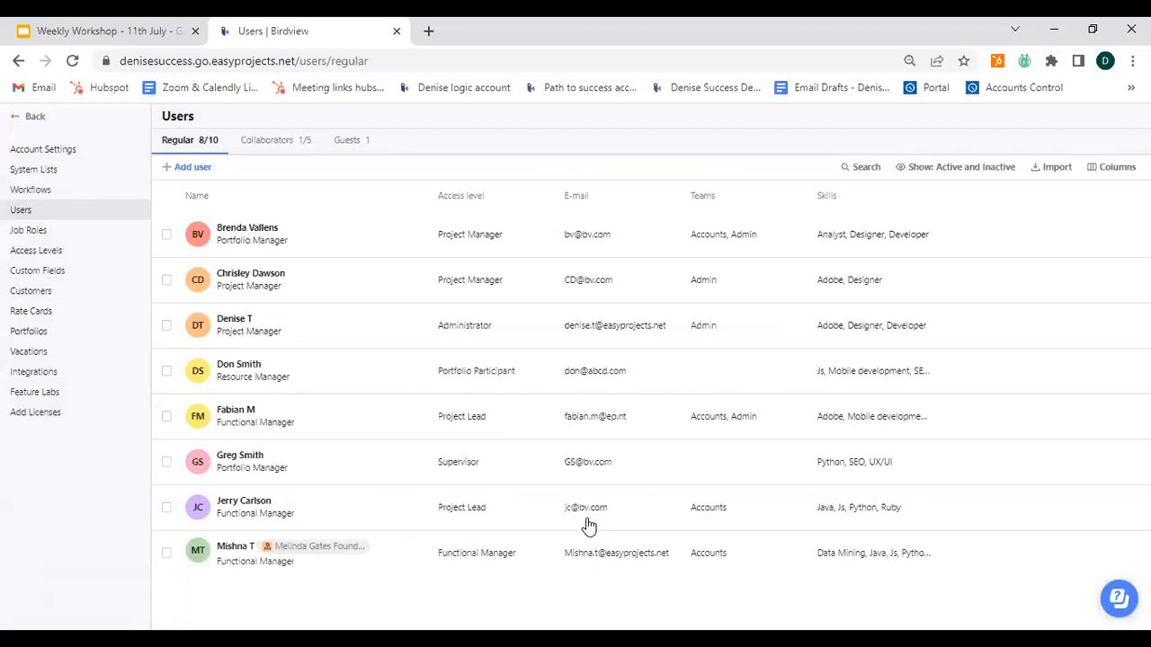
Step: Open an existing user's details to inspect the available access levels, then close the panel
click(463, 512)
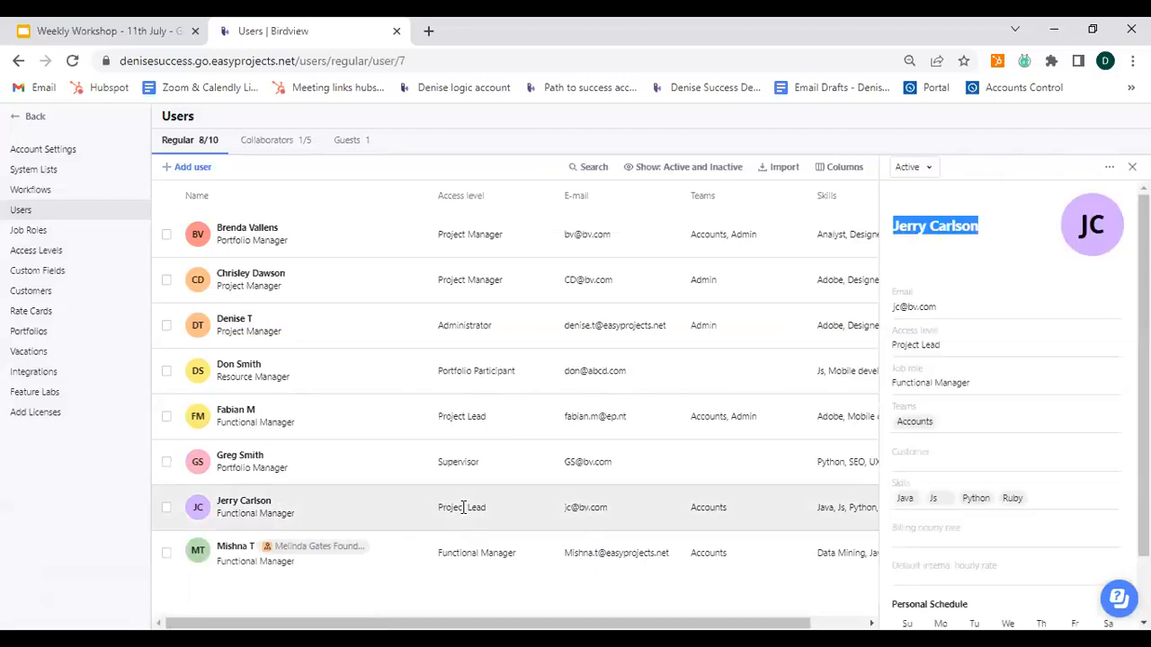
click(960, 349)
scroll(951, 432, down, 1)
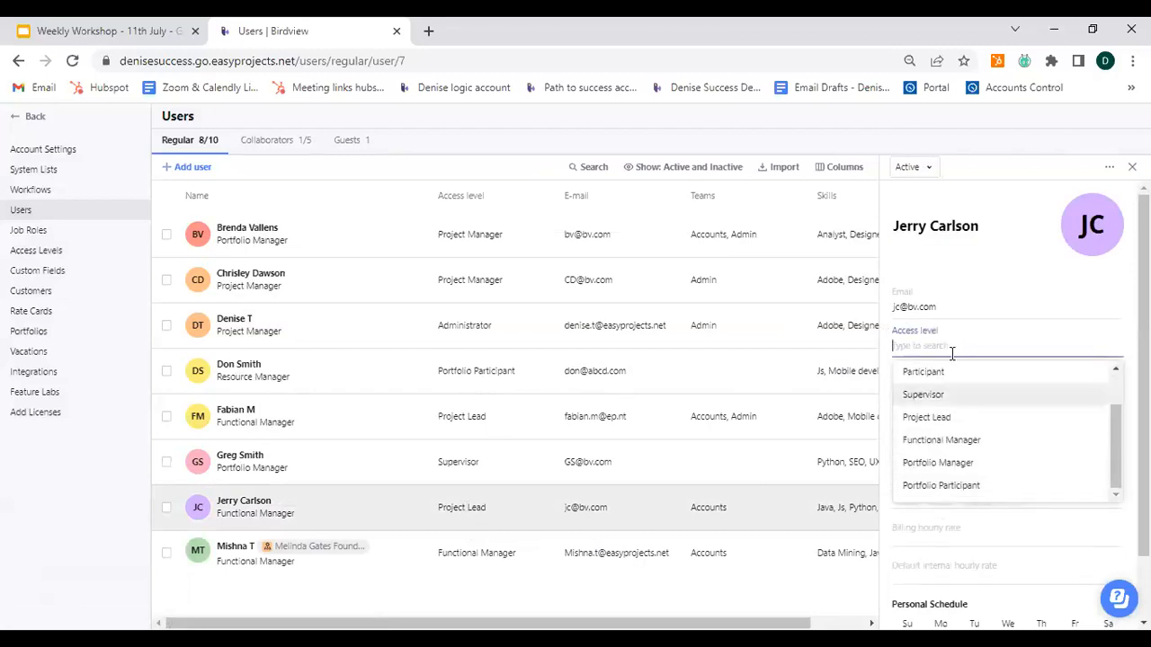
click(1009, 243)
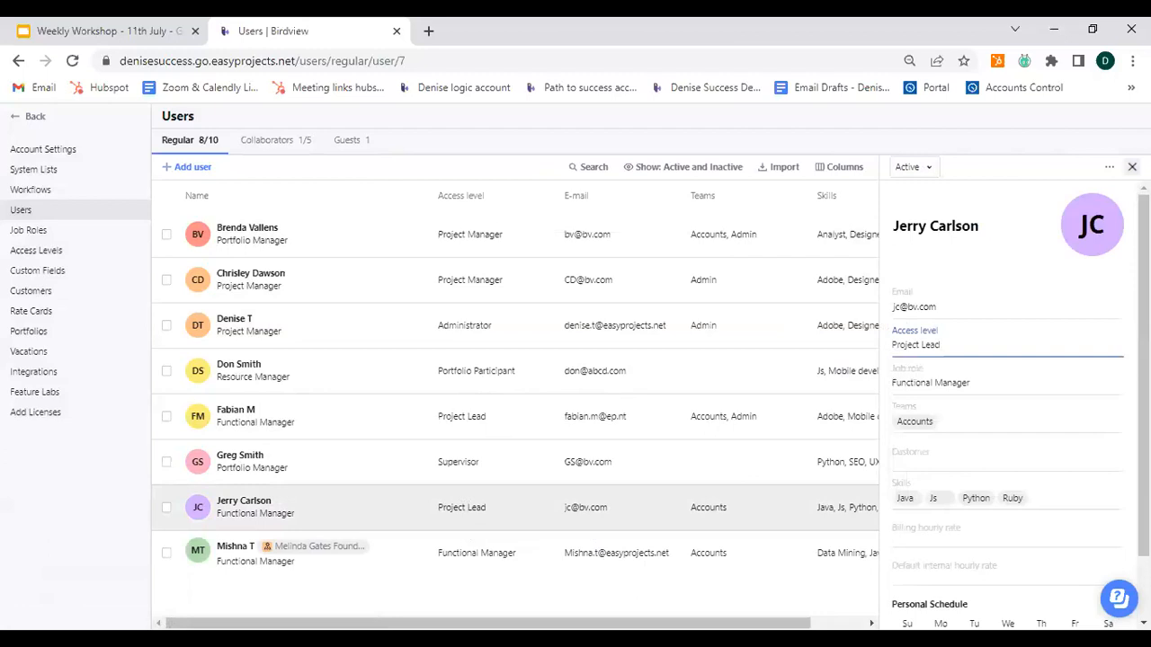
click(1132, 168)
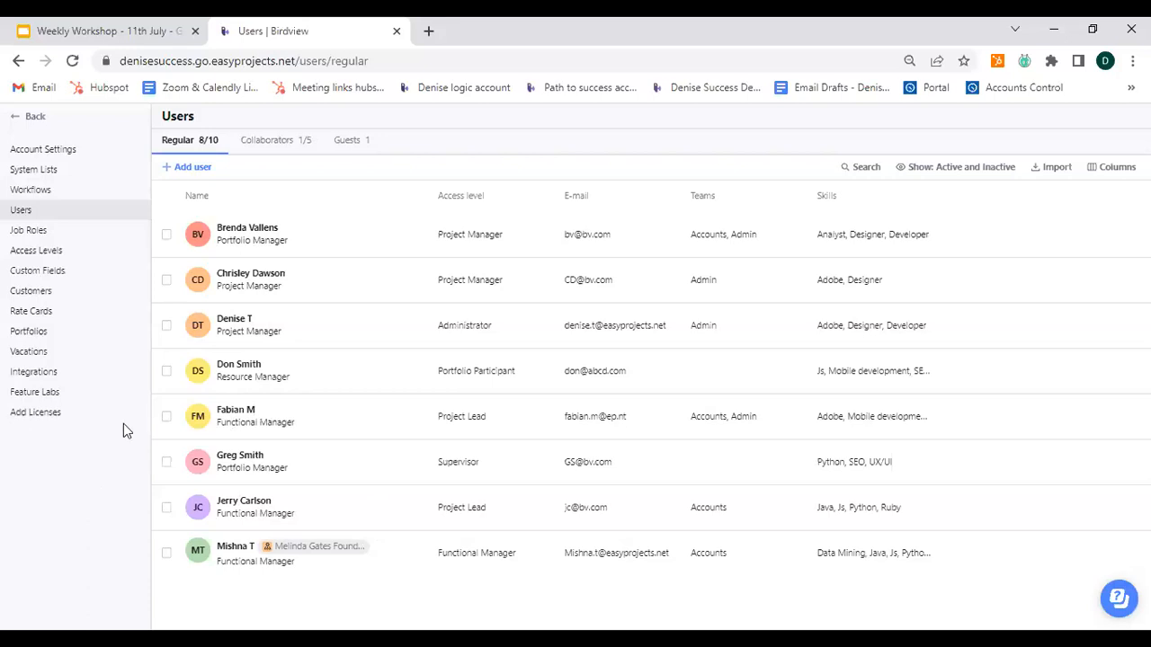
Step: Return to the Activity Center and clear the project filter so all projects are listed
click(34, 117)
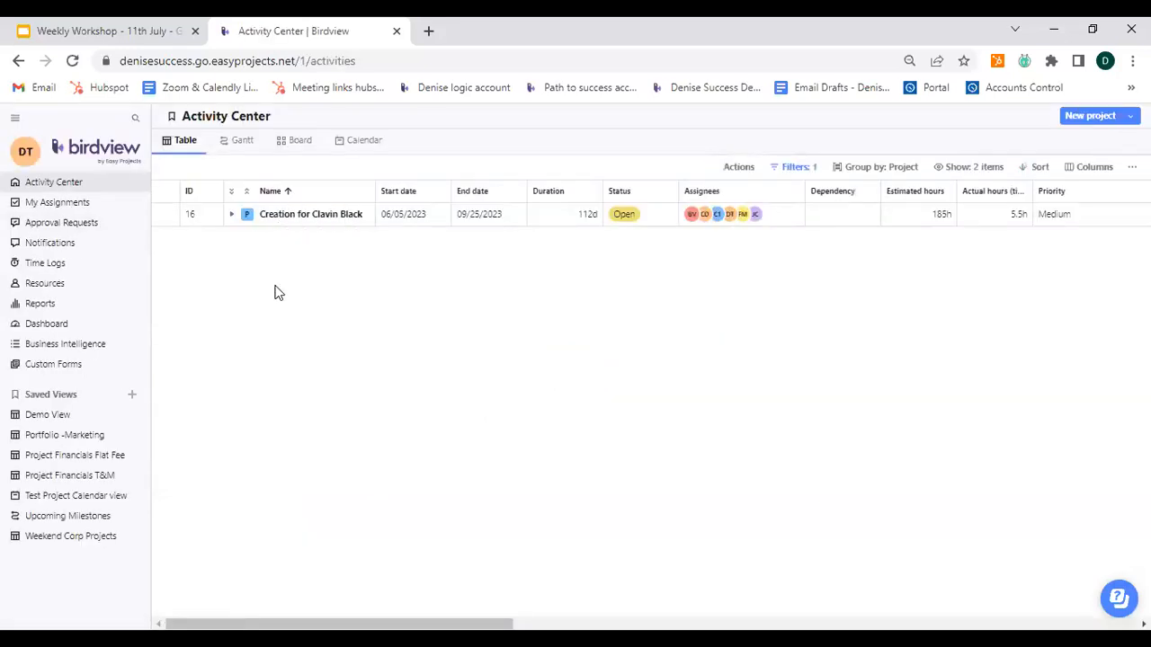
click(796, 167)
click(991, 169)
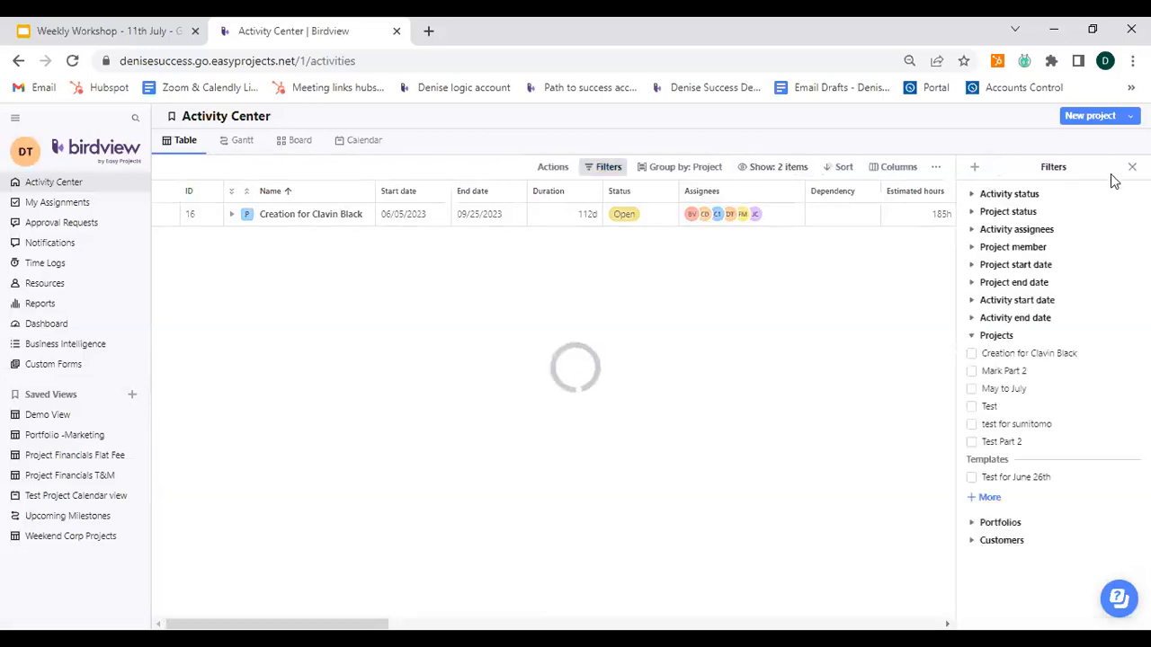
click(1131, 168)
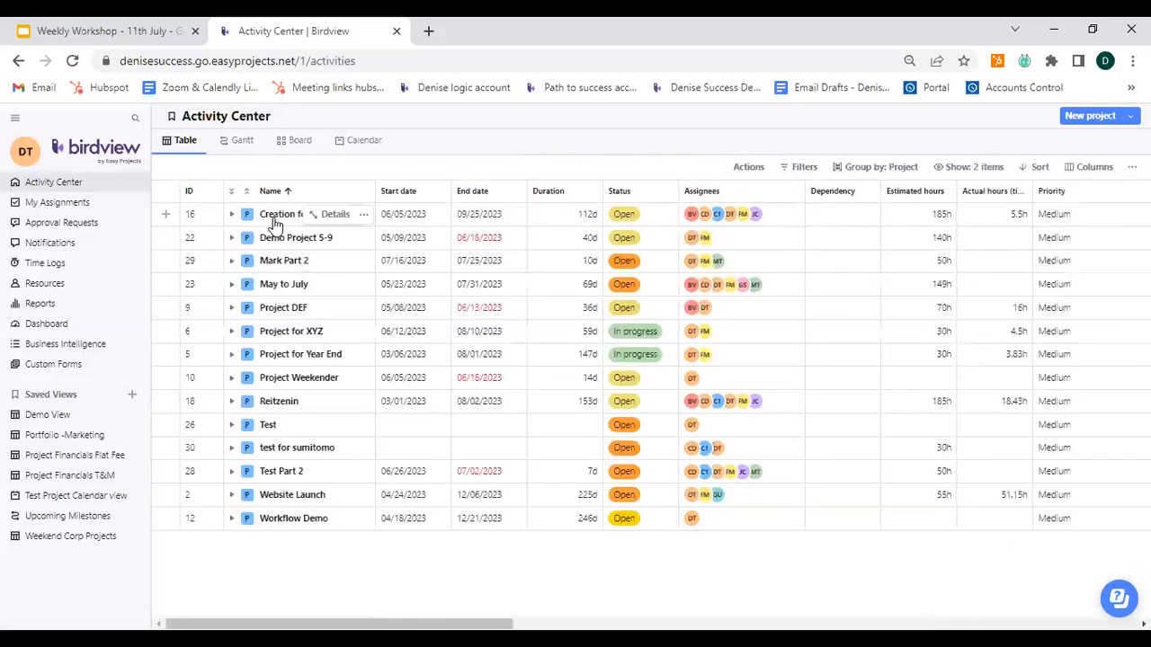
Step: Open the first project's details and the access level and permissions of its first member
click(334, 216)
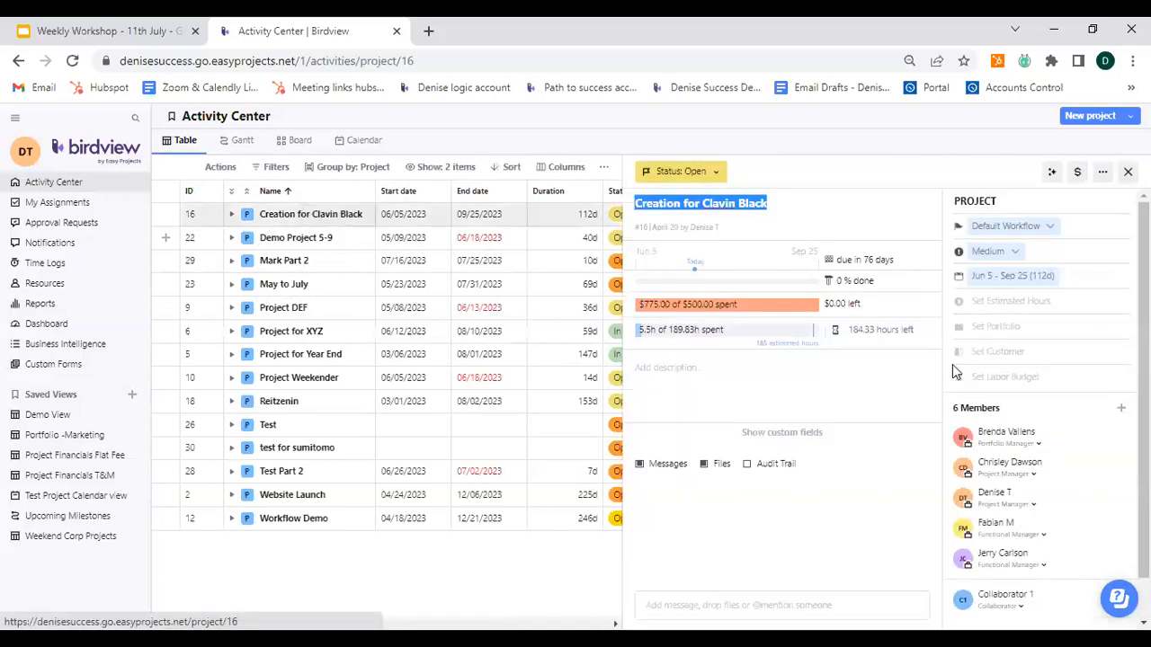
click(1038, 444)
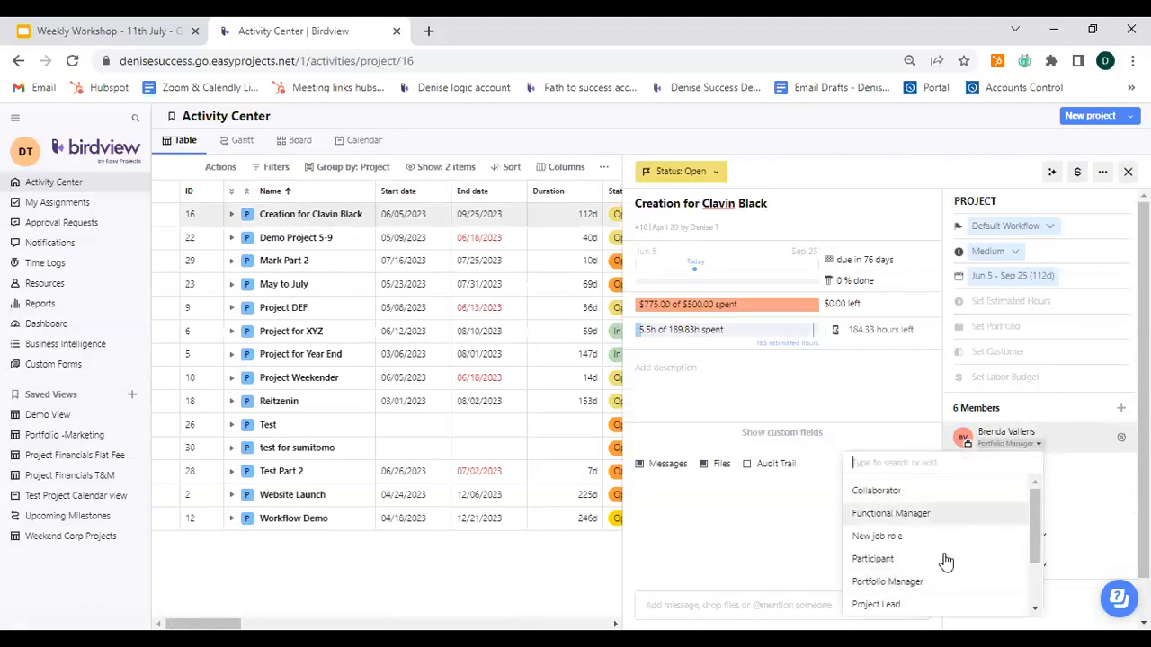
click(1076, 518)
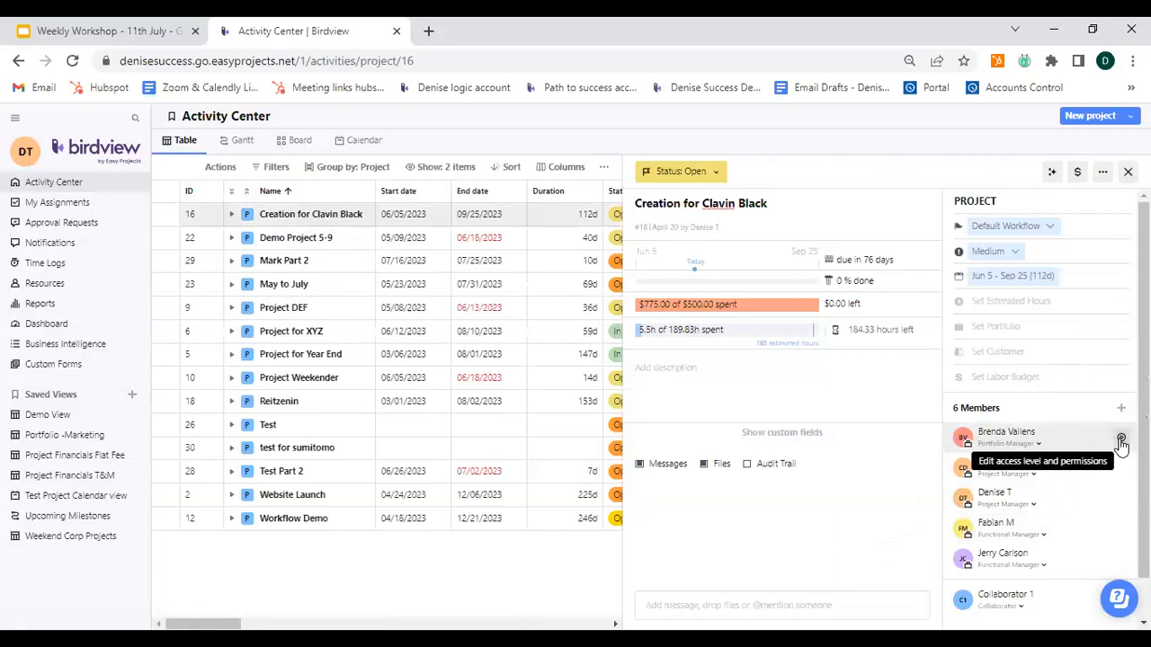
click(1121, 442)
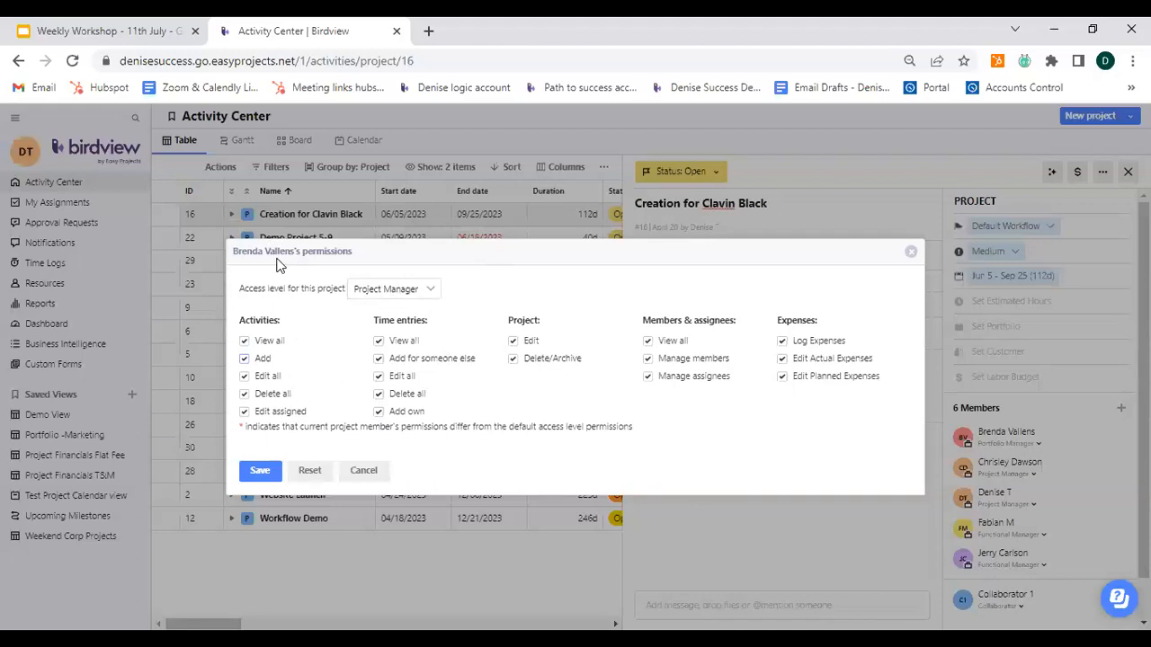
Step: Switch the first project member's access level for this project to Collaborator in the permissions dialog
click(433, 291)
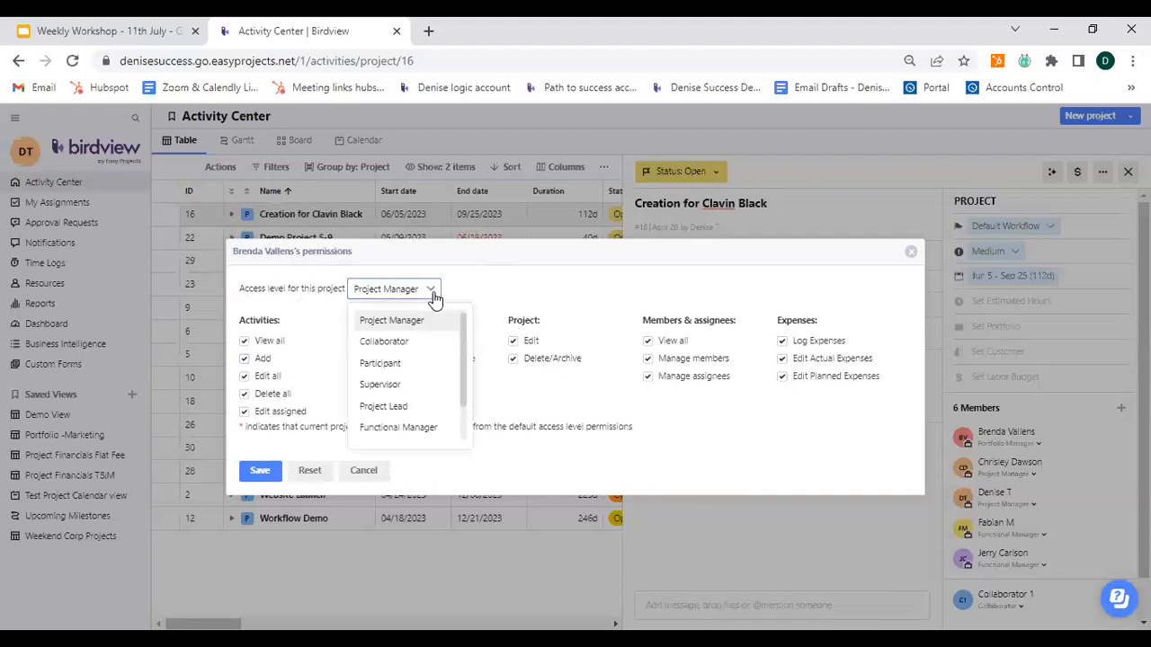
click(414, 348)
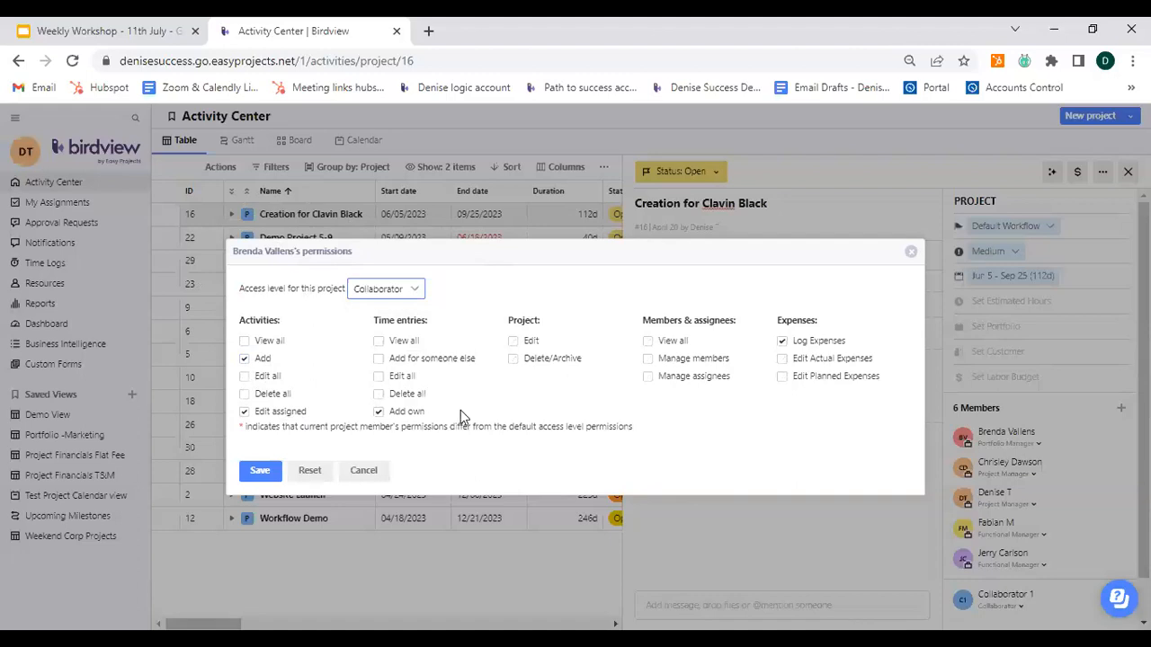
click(380, 296)
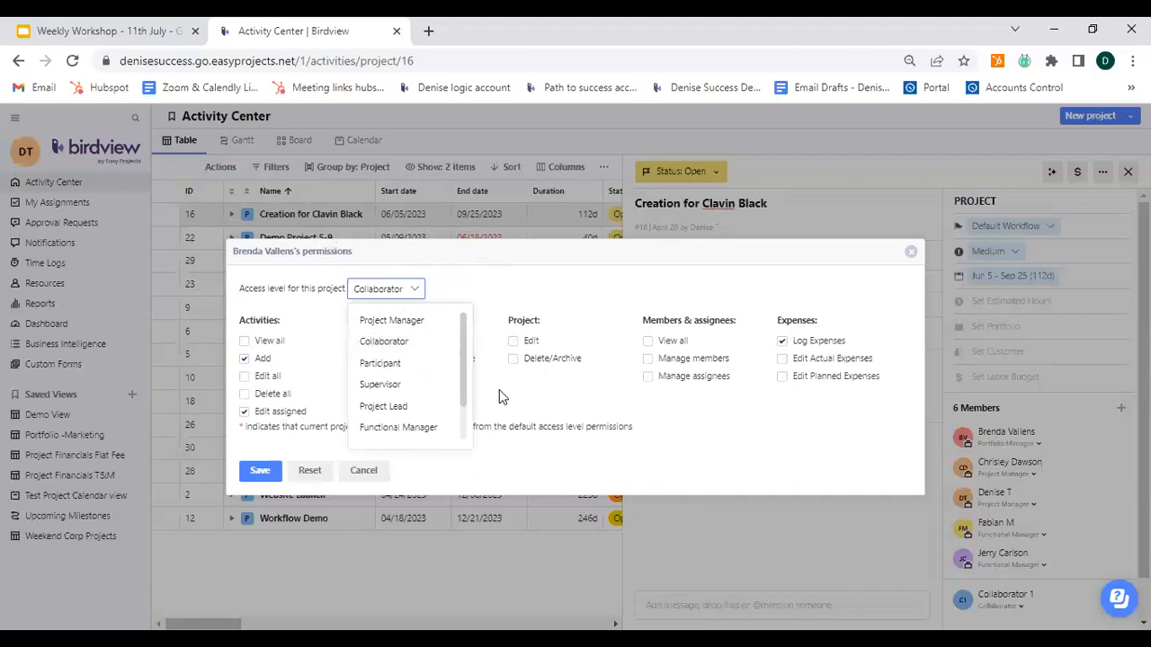
click(553, 394)
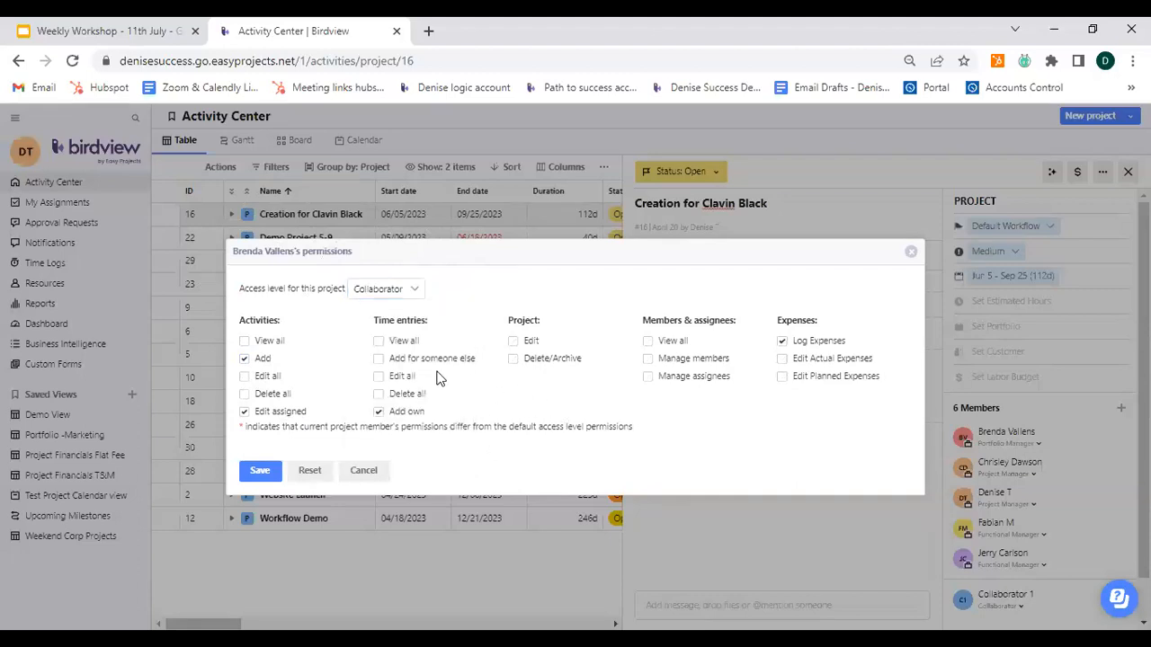
Step: Enable the member's View all and Add for someone else time-entry permissions and save the permissions
click(379, 343)
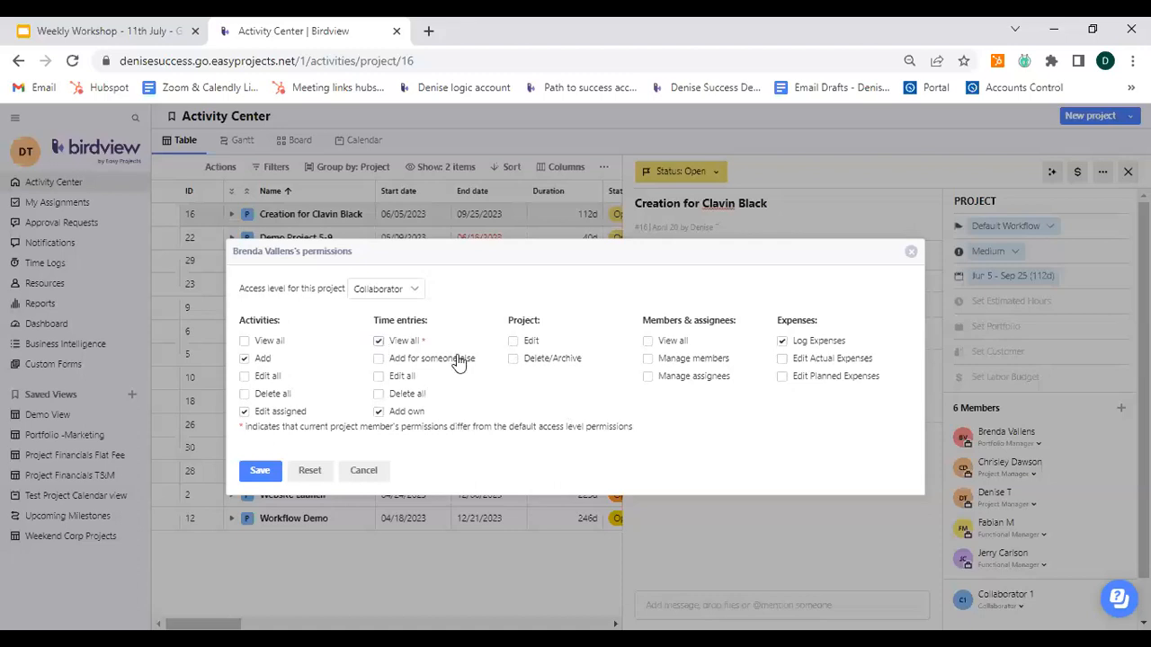
click(377, 359)
click(647, 436)
click(381, 303)
key(ctrl)
key(ctrl)
key(ctrl)
click(259, 473)
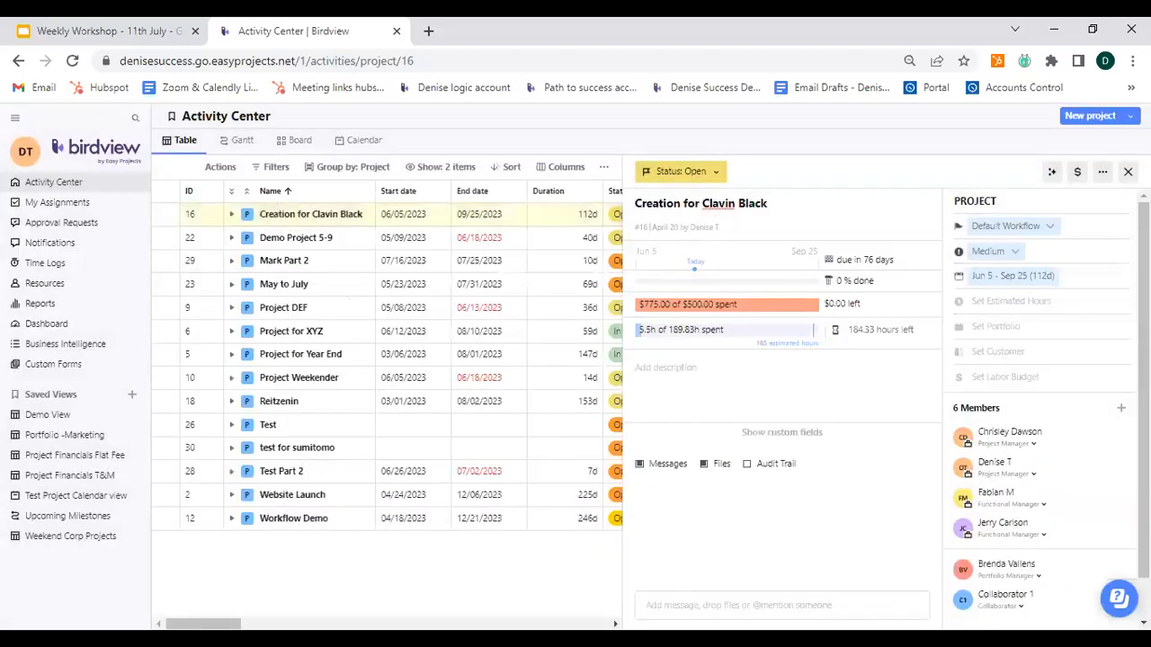
key(ctrl)
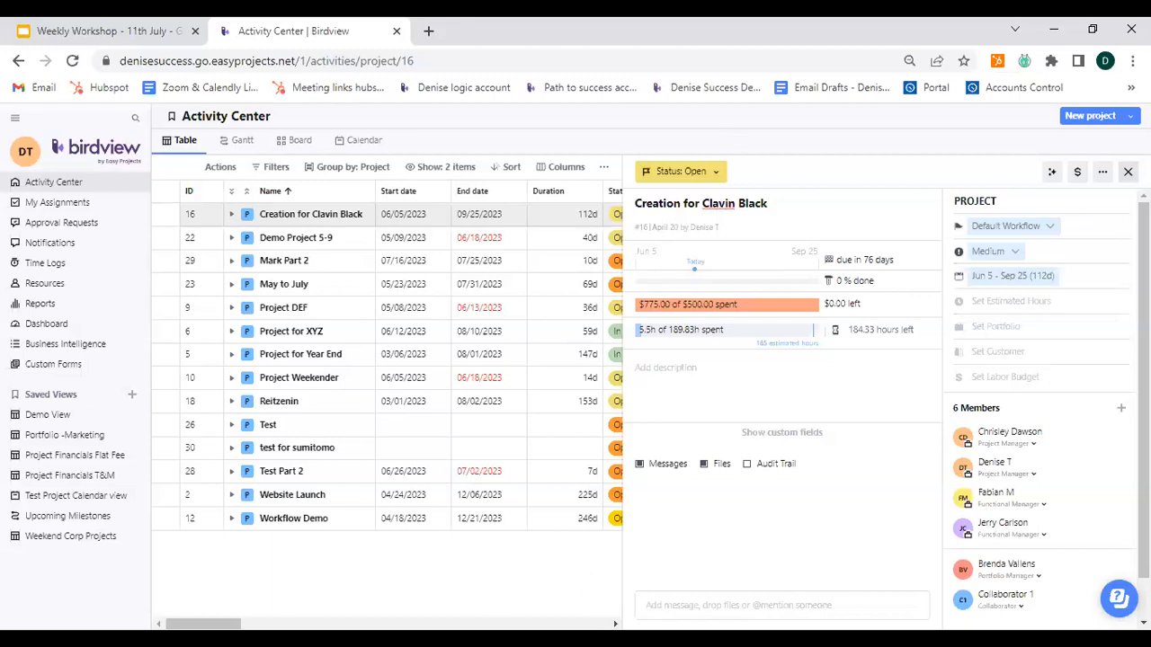
click(1127, 171)
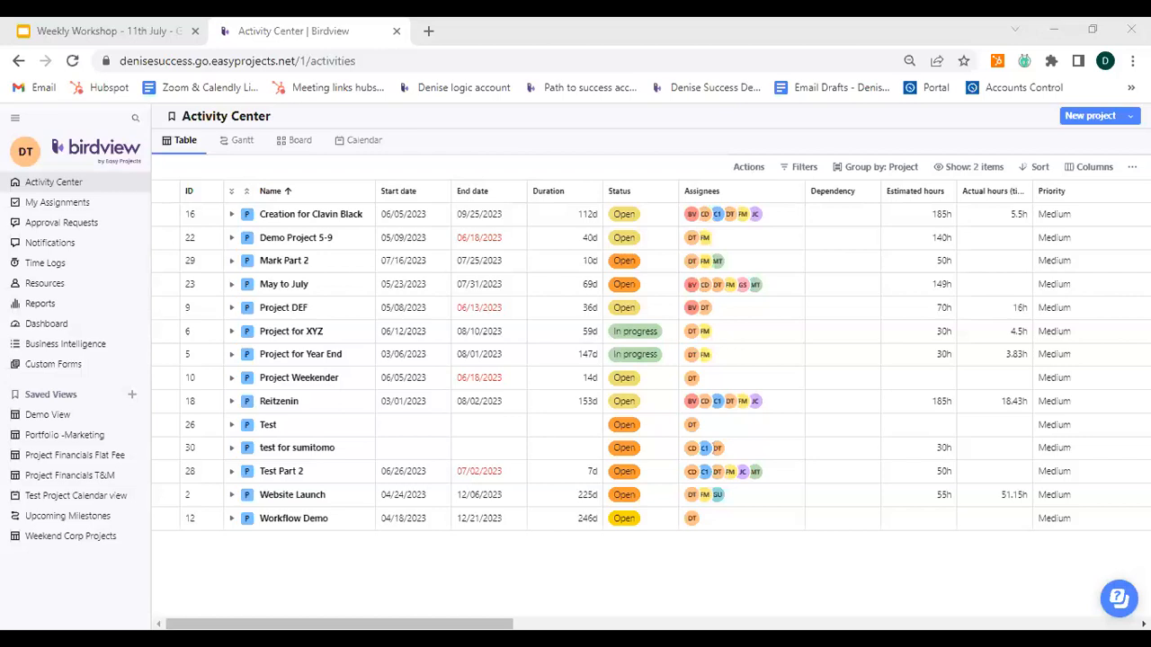
Step: Switch to the Weekly Workshop slides tab, present them, and advance to the next slide
click(65, 31)
click(899, 135)
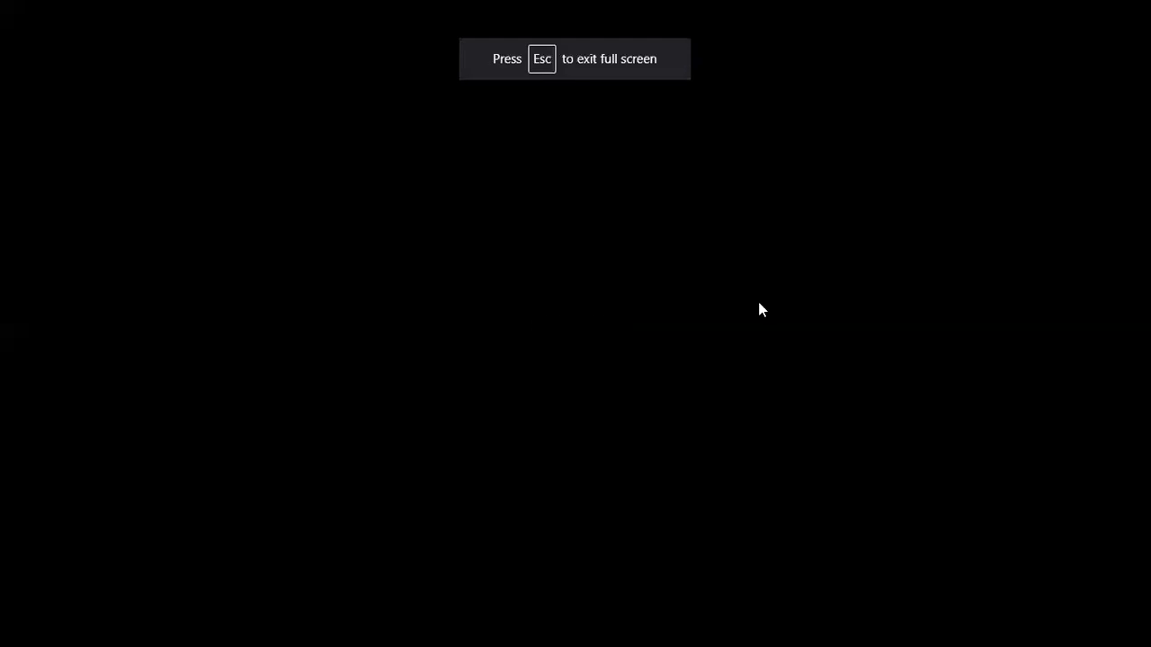
key(Right)
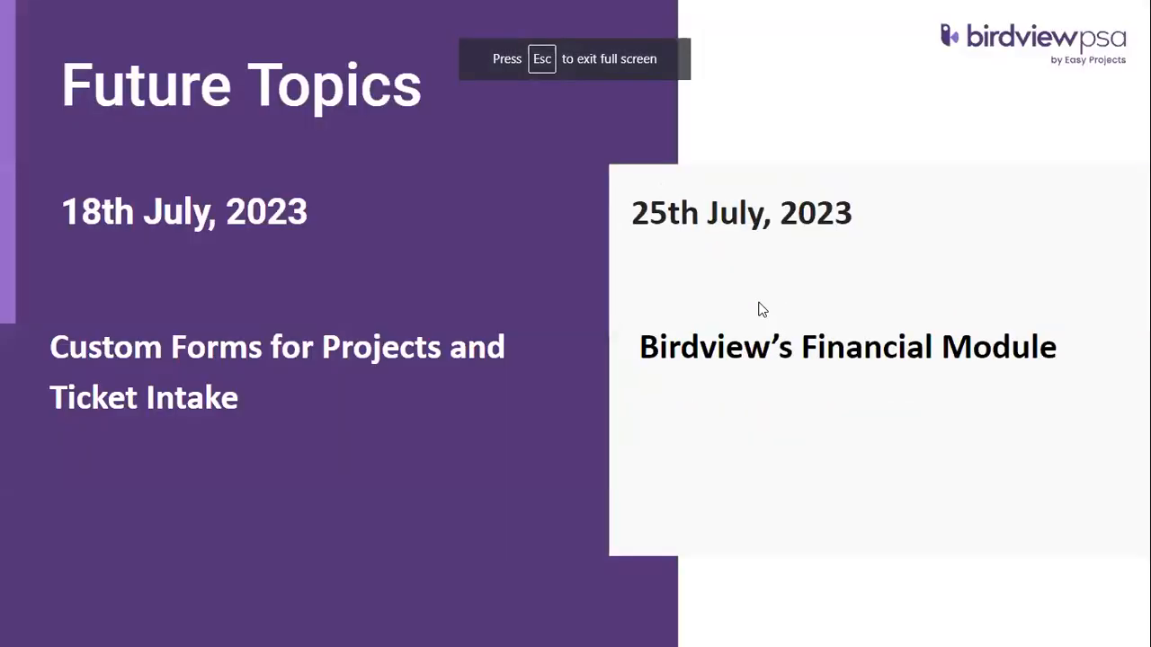